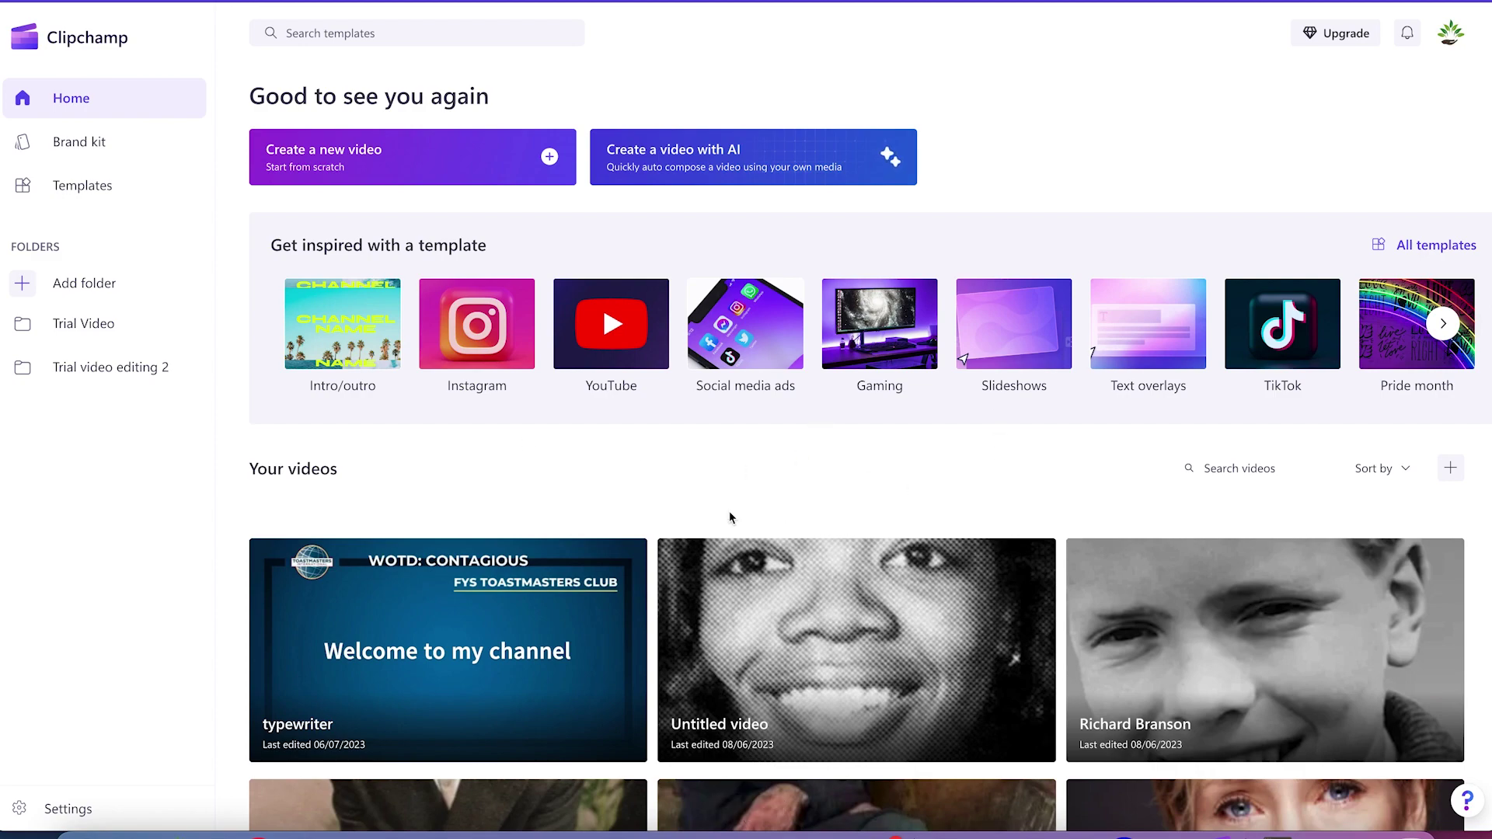
Start a new blank video project in Clipchamp.
scroll(730, 516, down, 8)
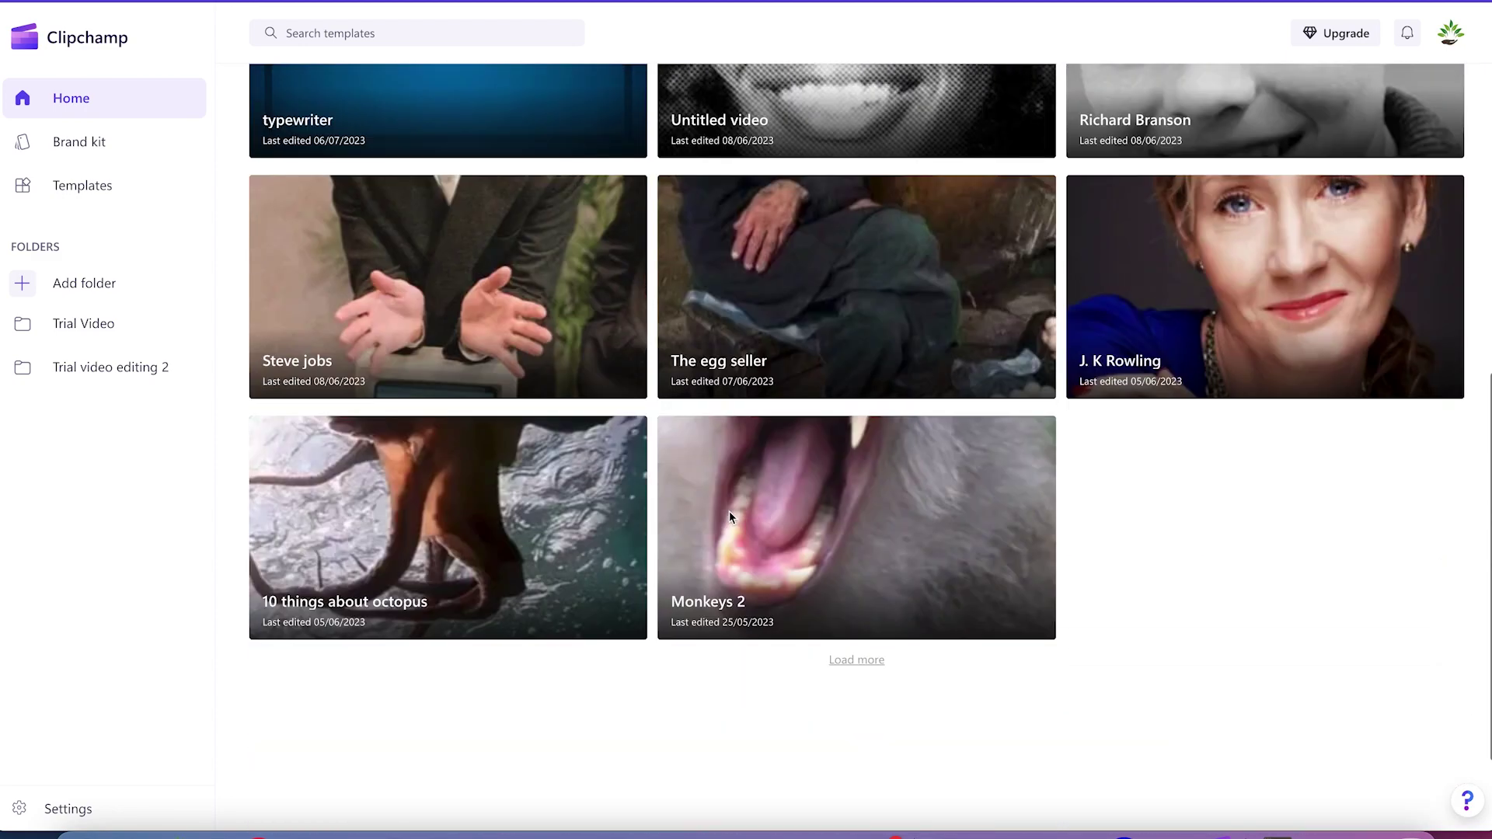
scroll(729, 511, up, 8)
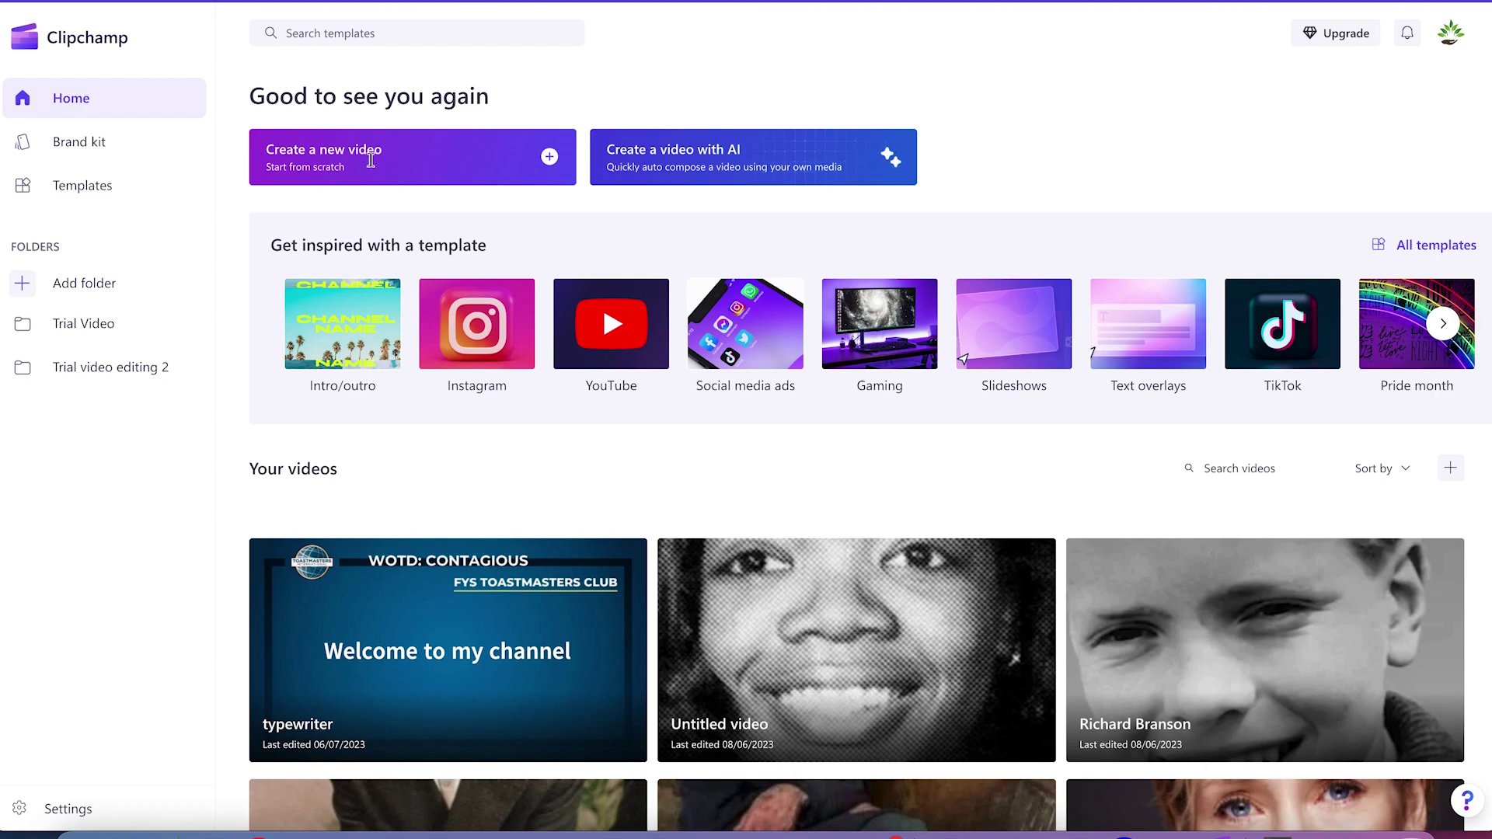
click(427, 154)
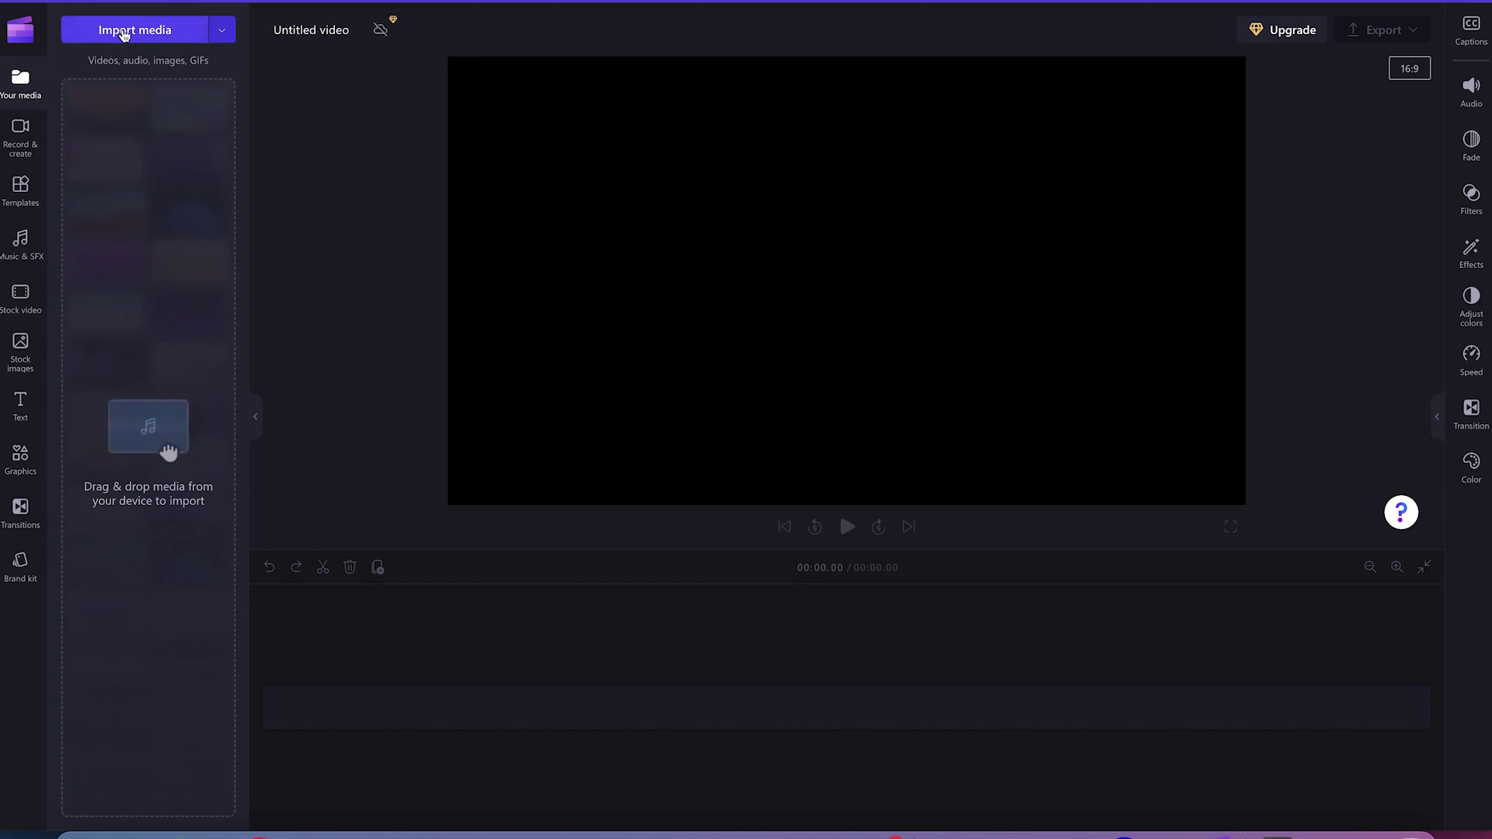
Import Tome AI_1.mp4 from the Desktop's 'Speed a clip on clipchamp' folder.
click(221, 29)
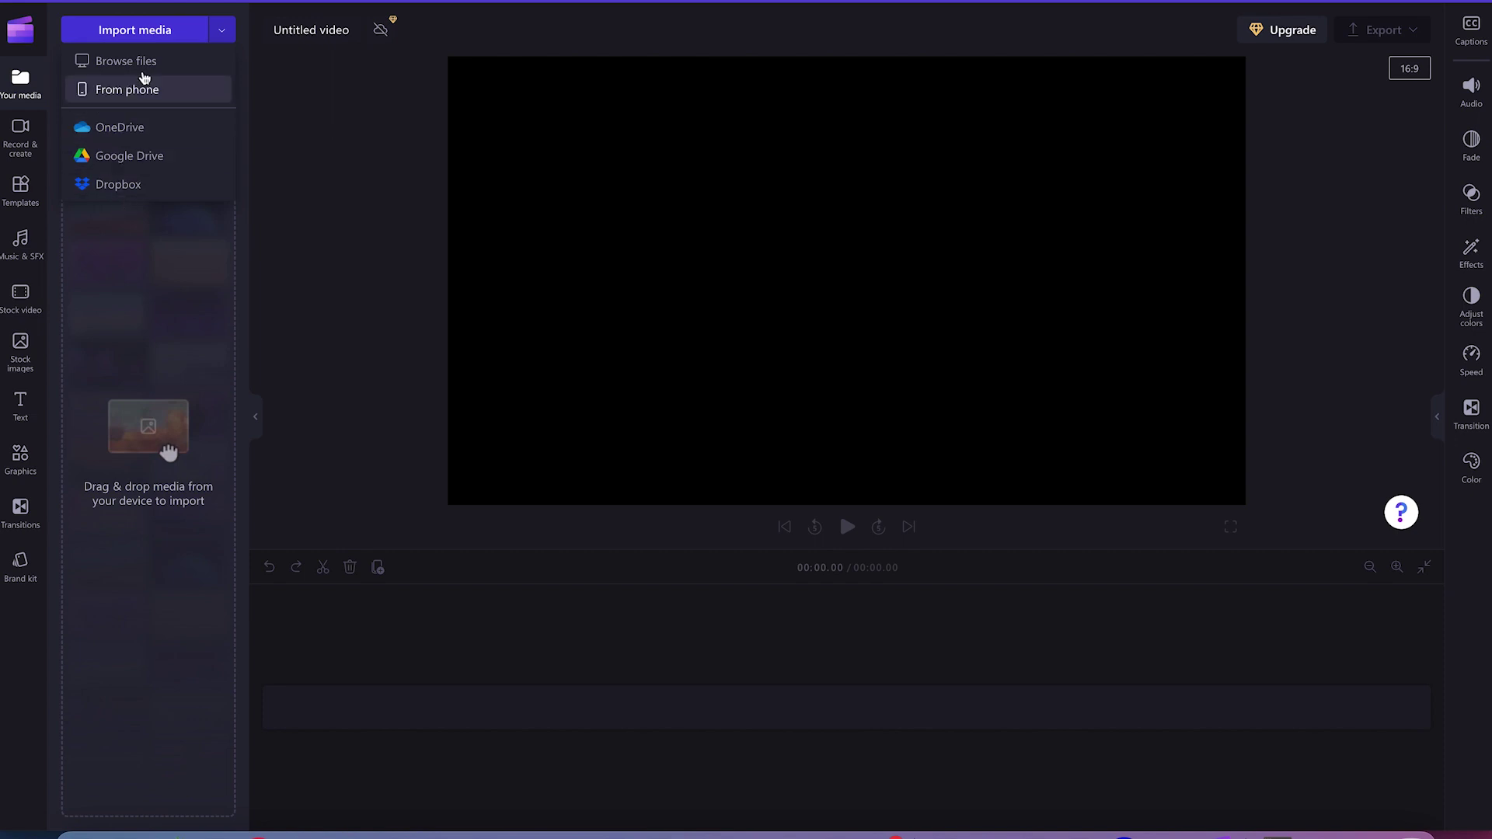
click(144, 39)
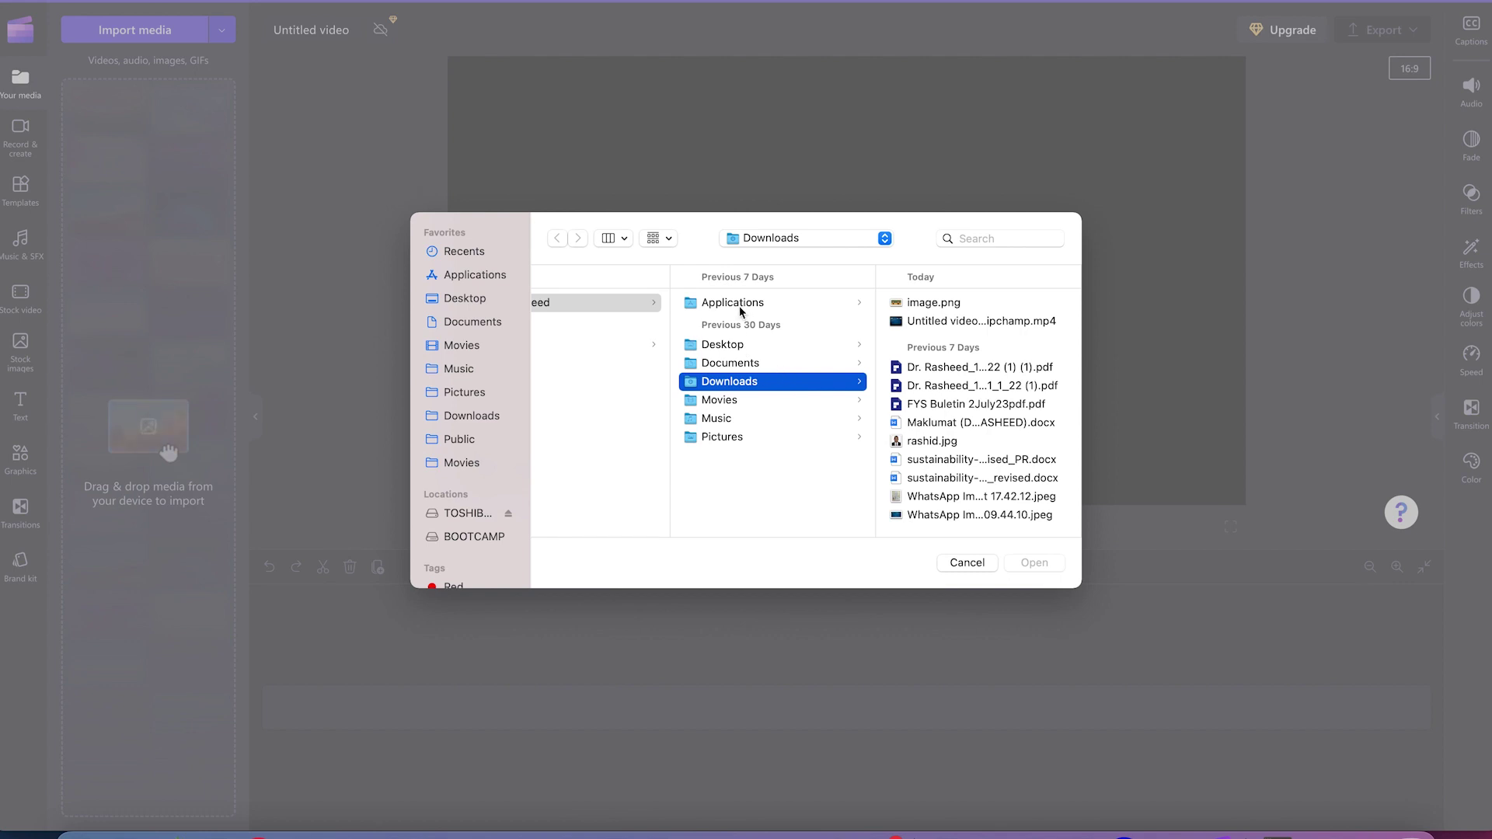
click(488, 305)
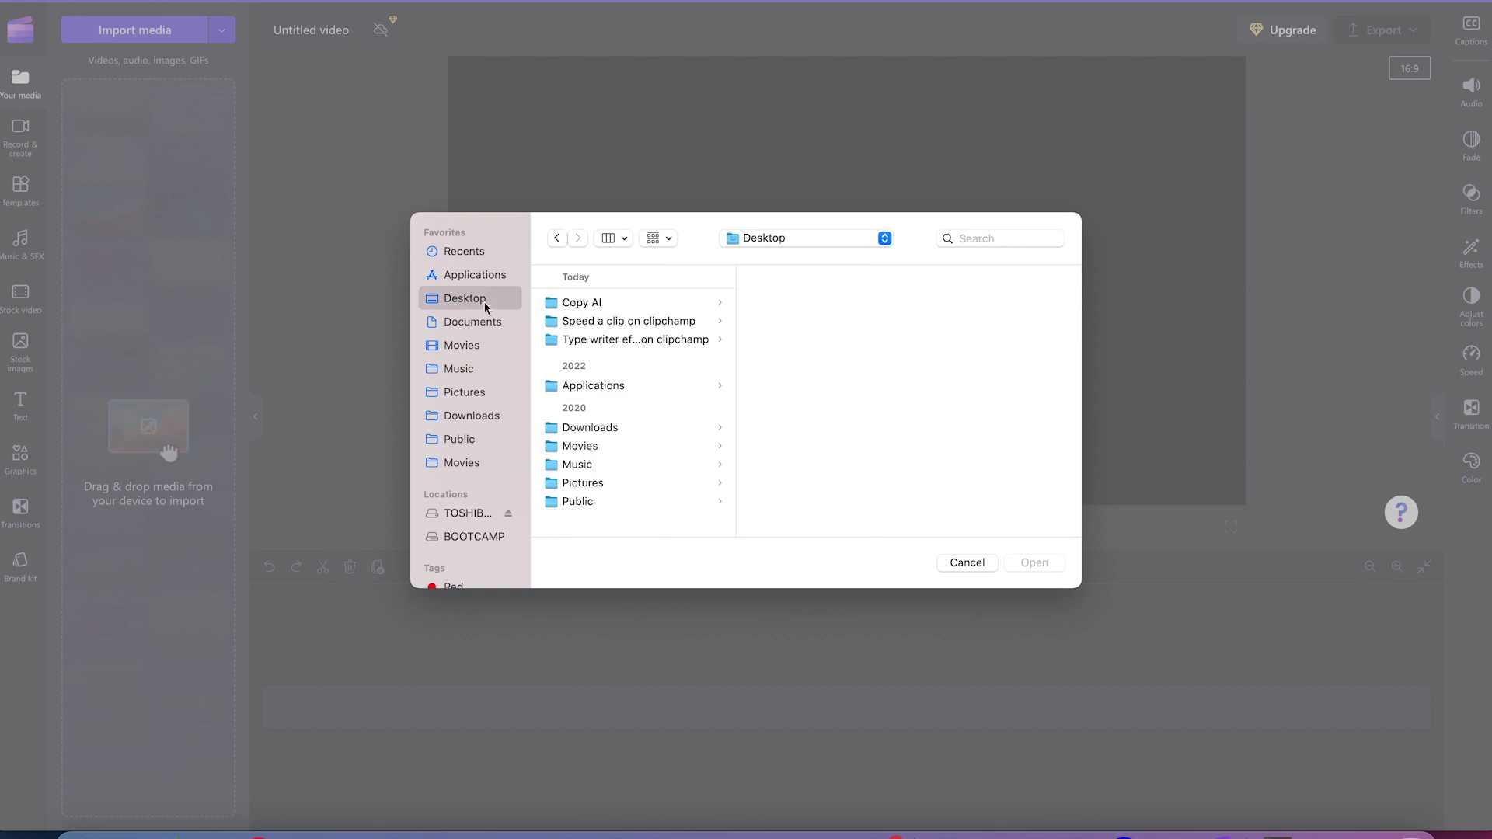
click(631, 322)
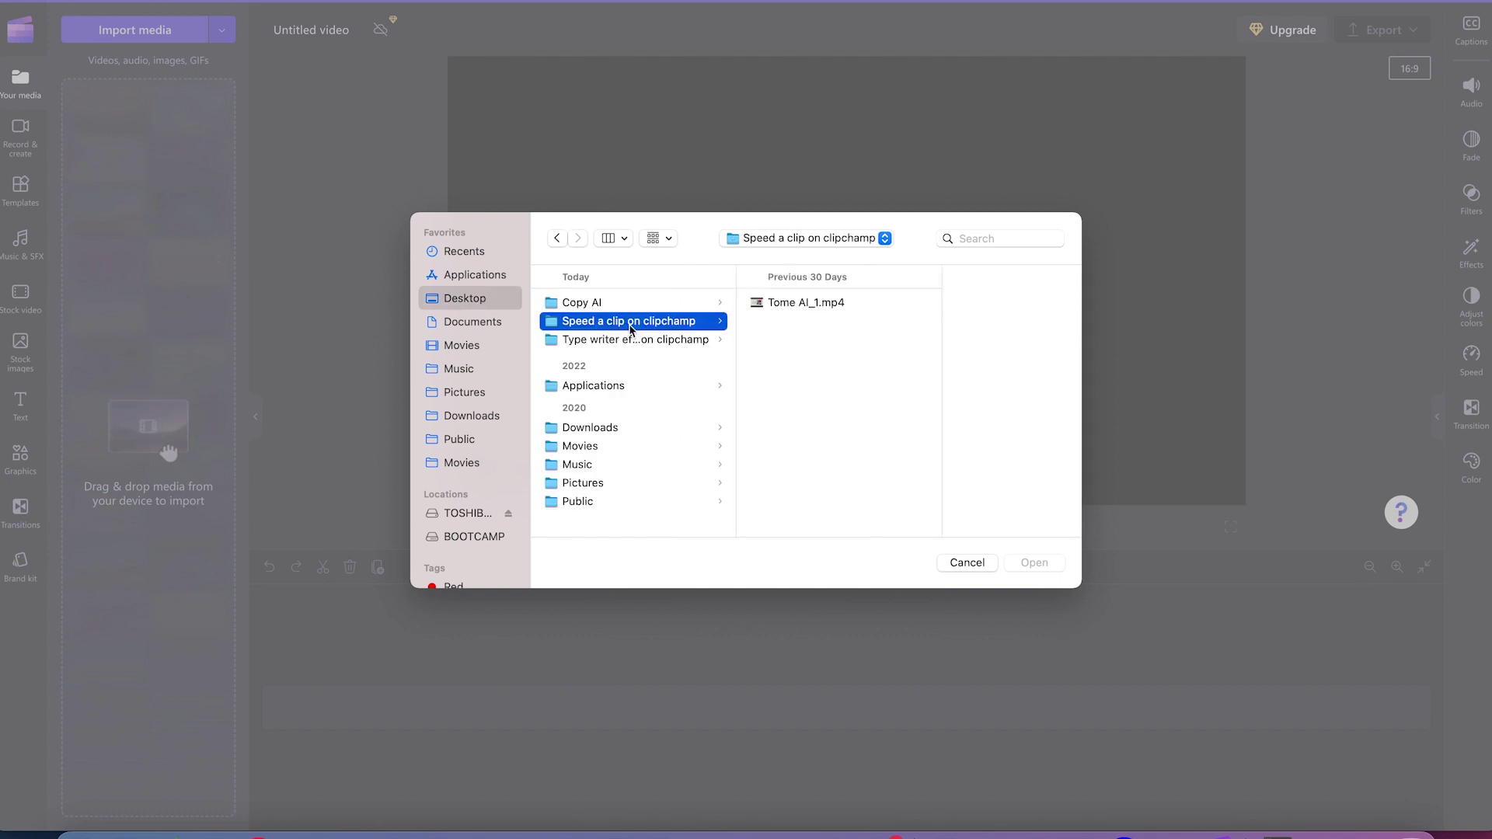
click(800, 303)
click(1047, 569)
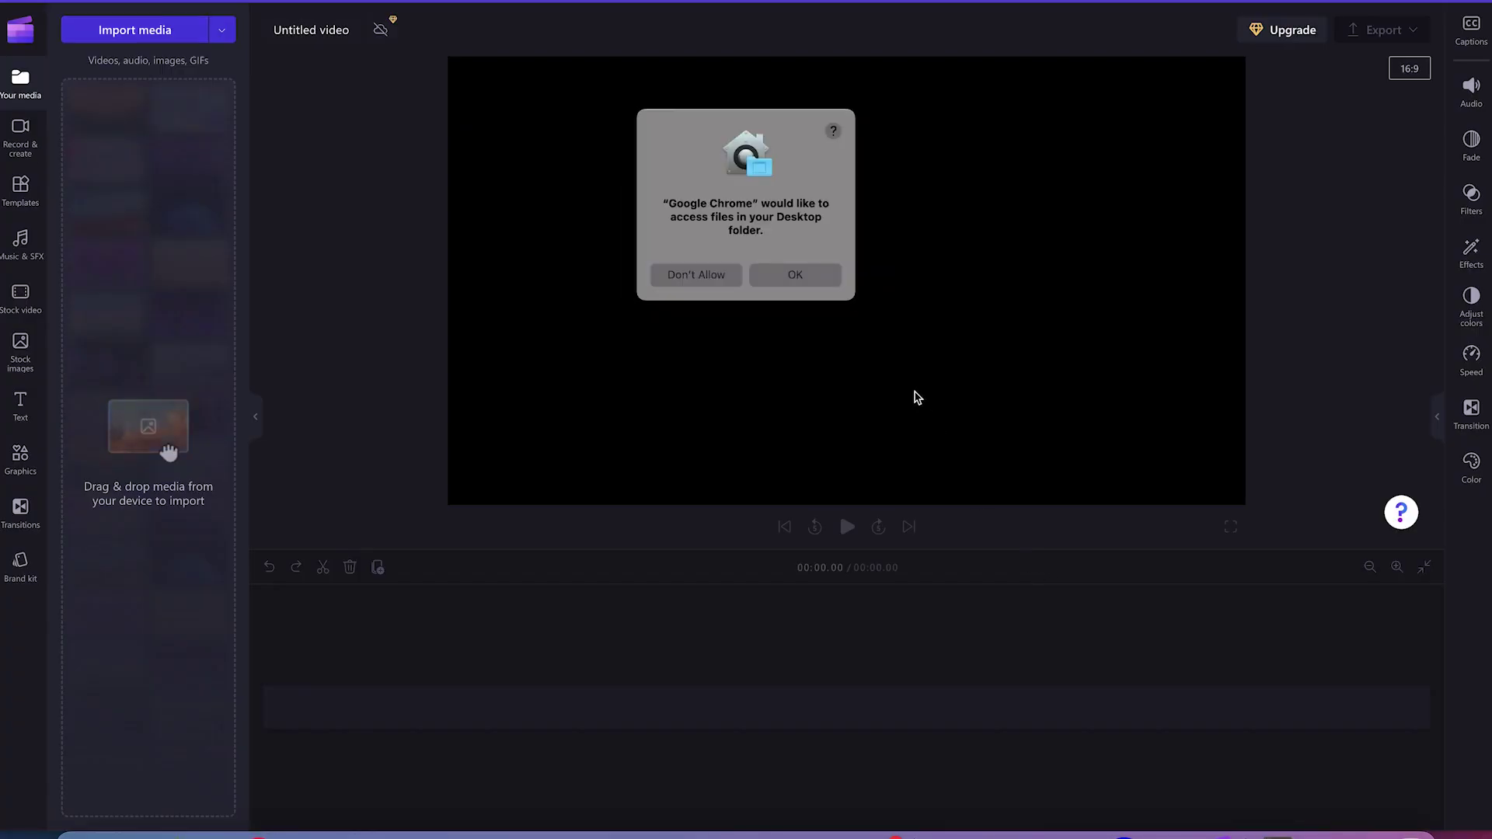
mouse_move(134, 122)
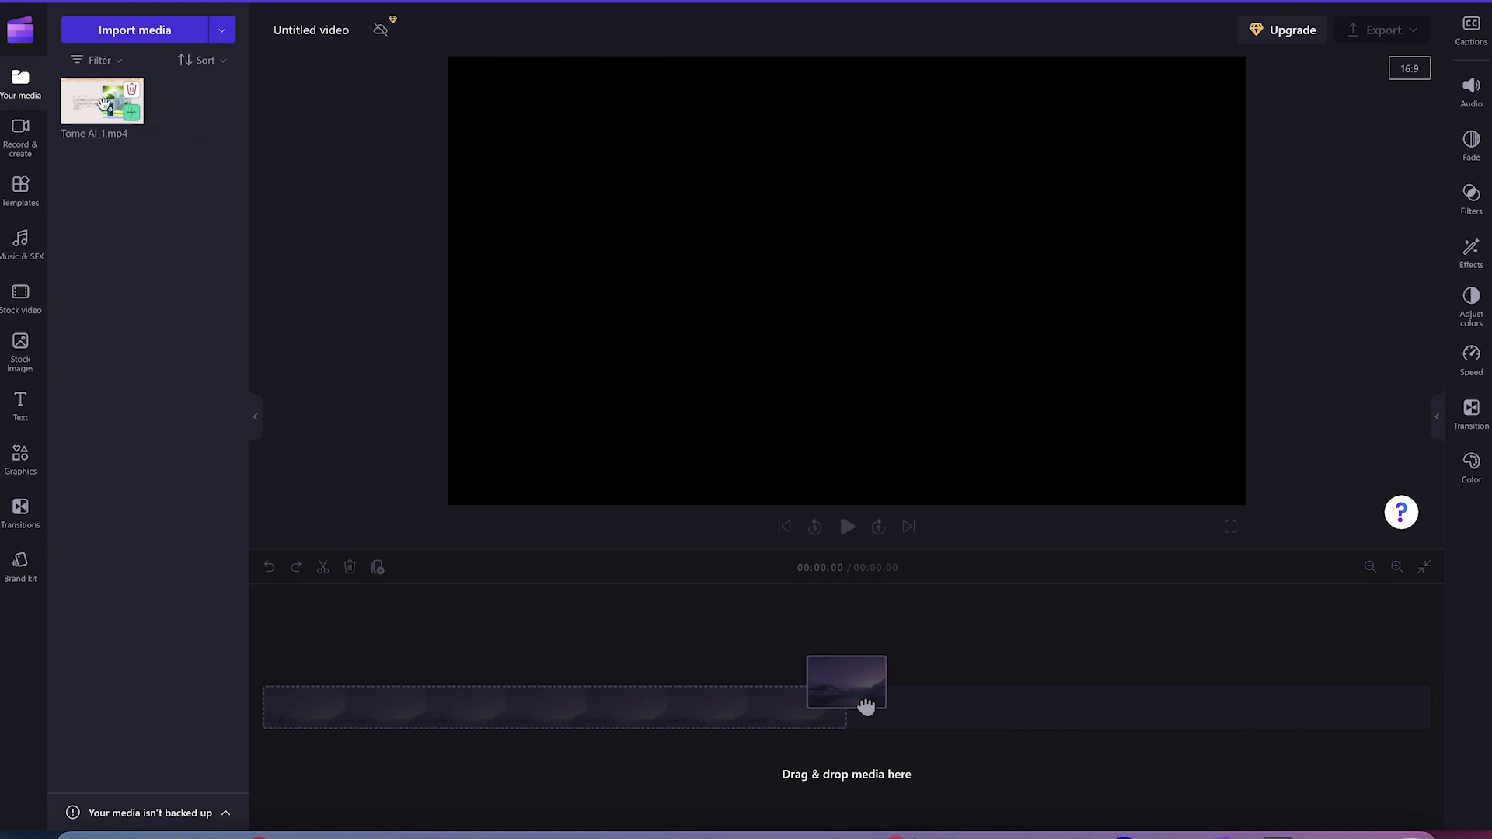
Add Tome AI_1.mp4 to the timeline and preview it, scrubbing to around 5:12.
drag(103, 104, 340, 723)
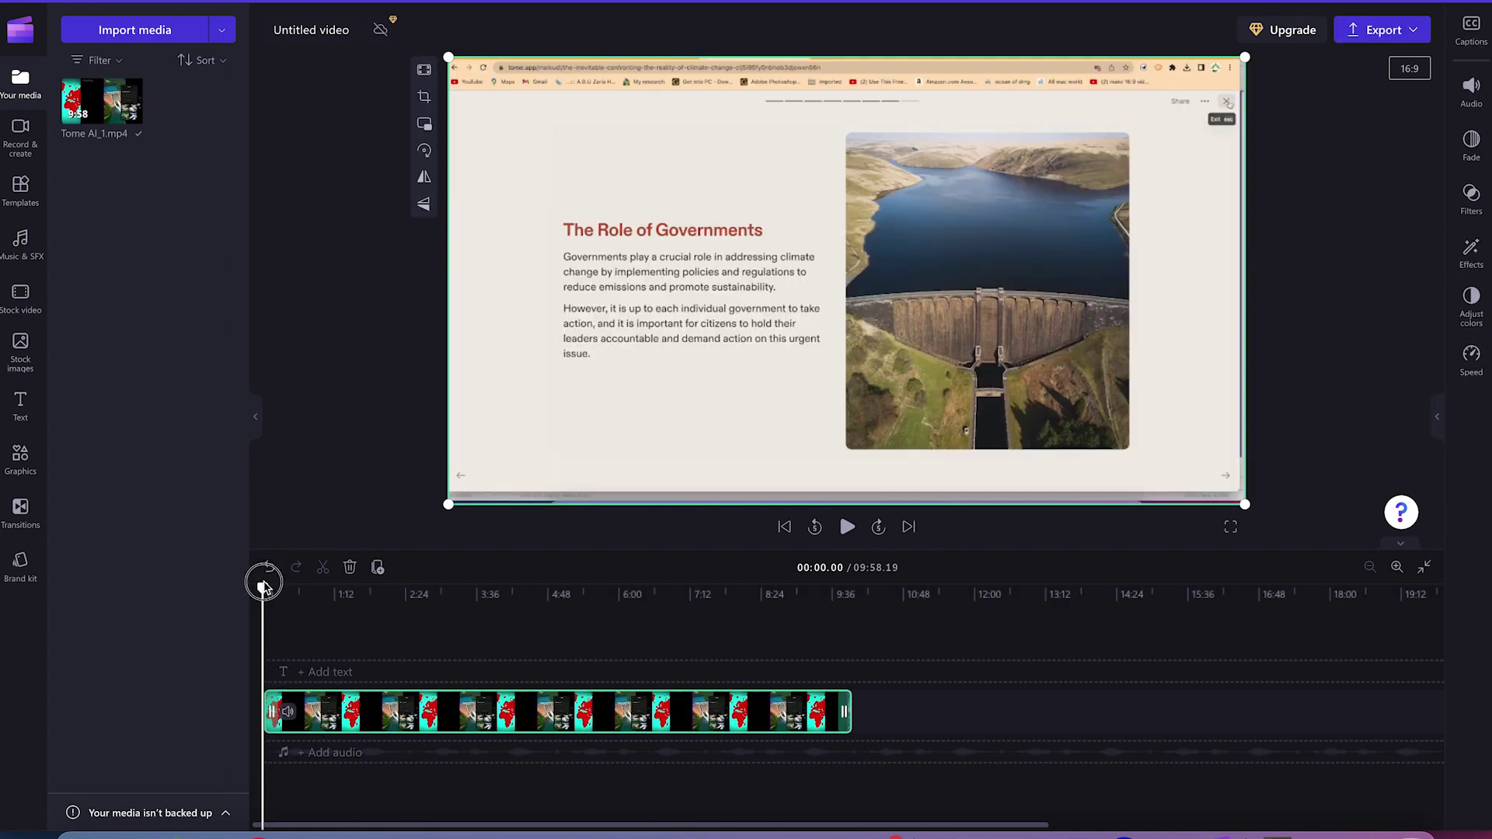
key(space)
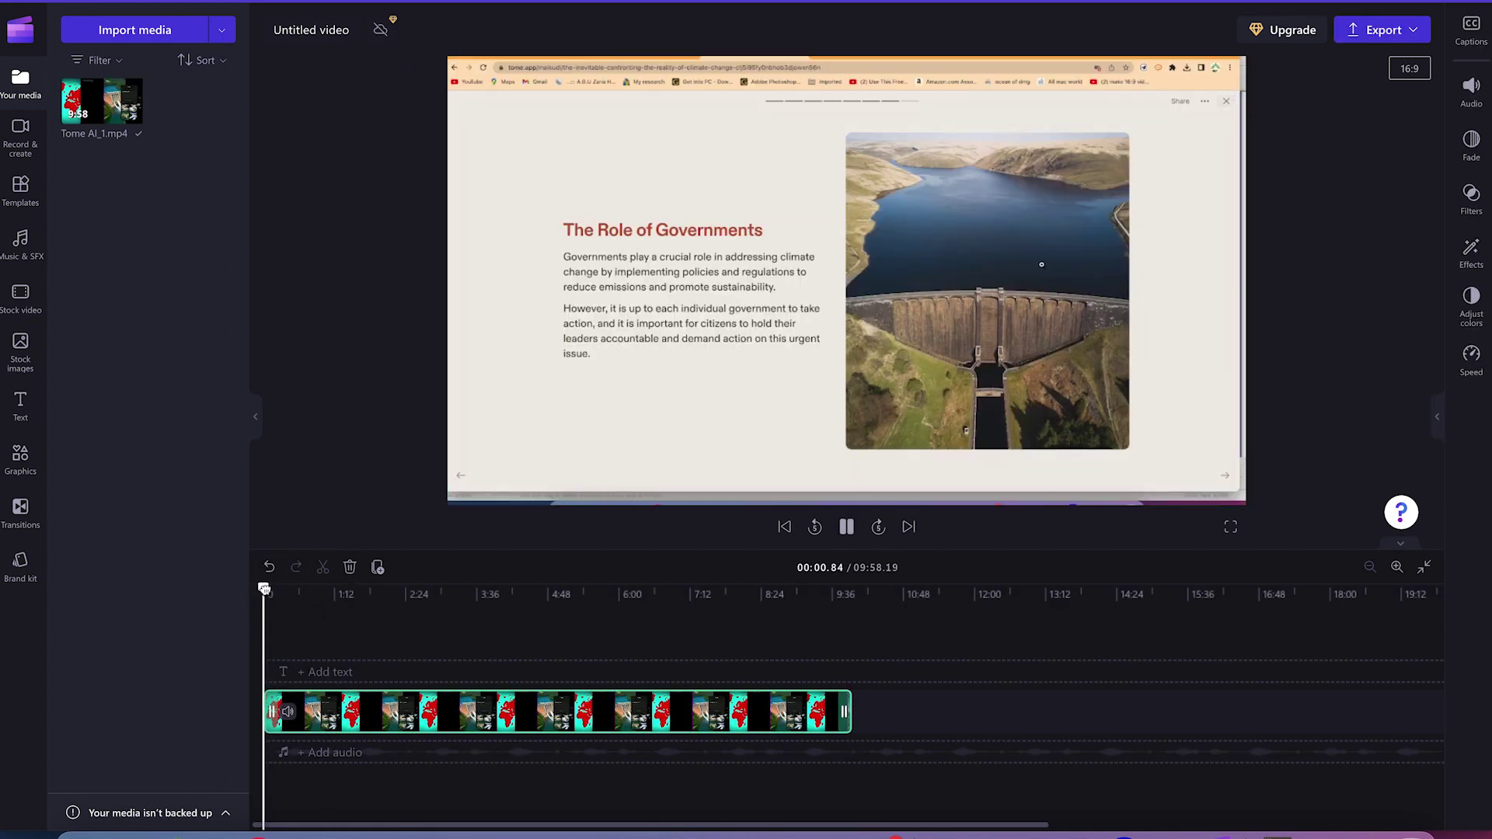
drag(263, 588, 571, 627)
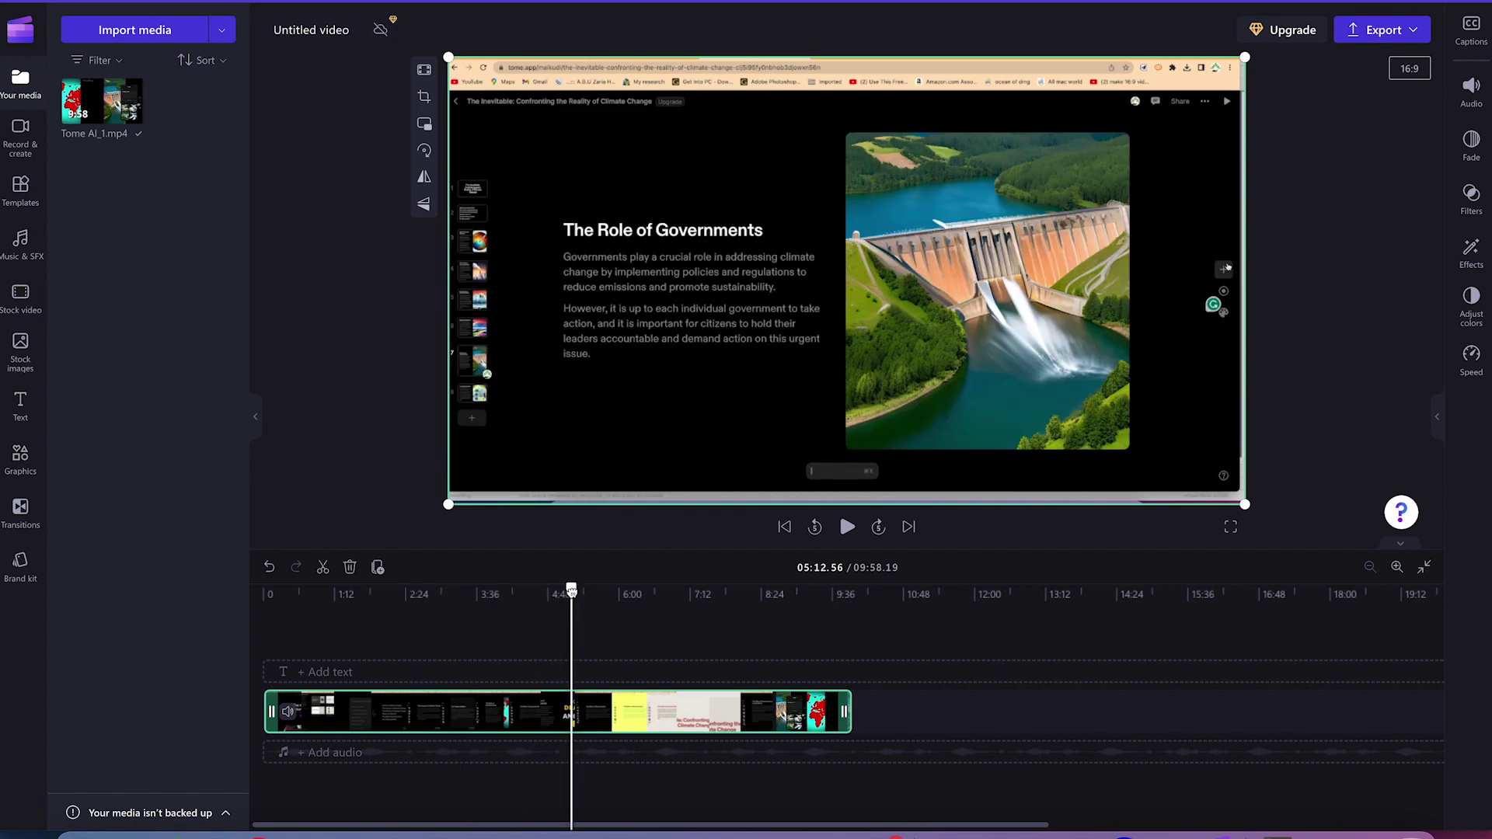
drag(571, 590, 540, 609)
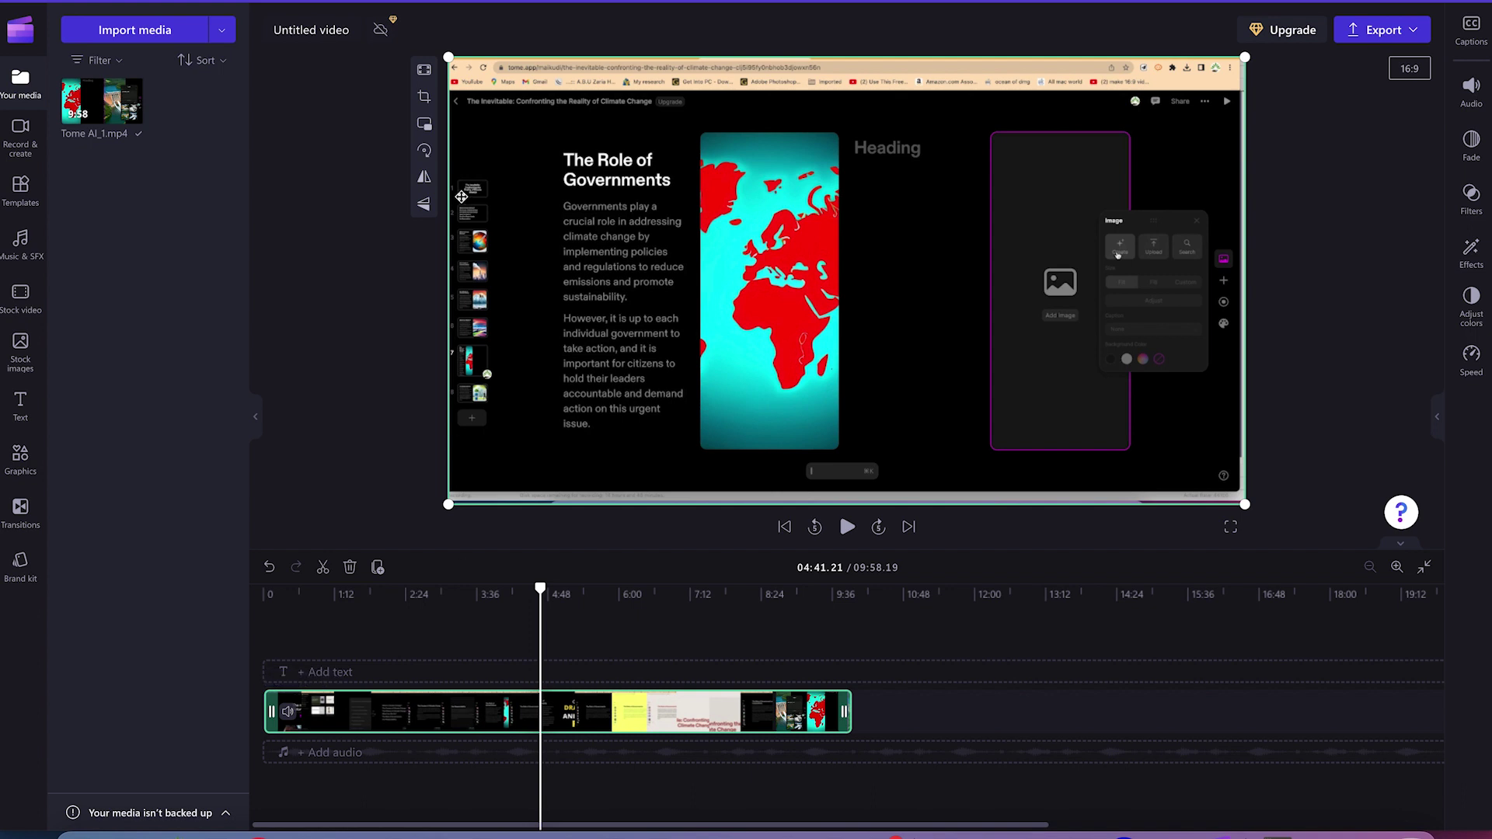
click(1471, 367)
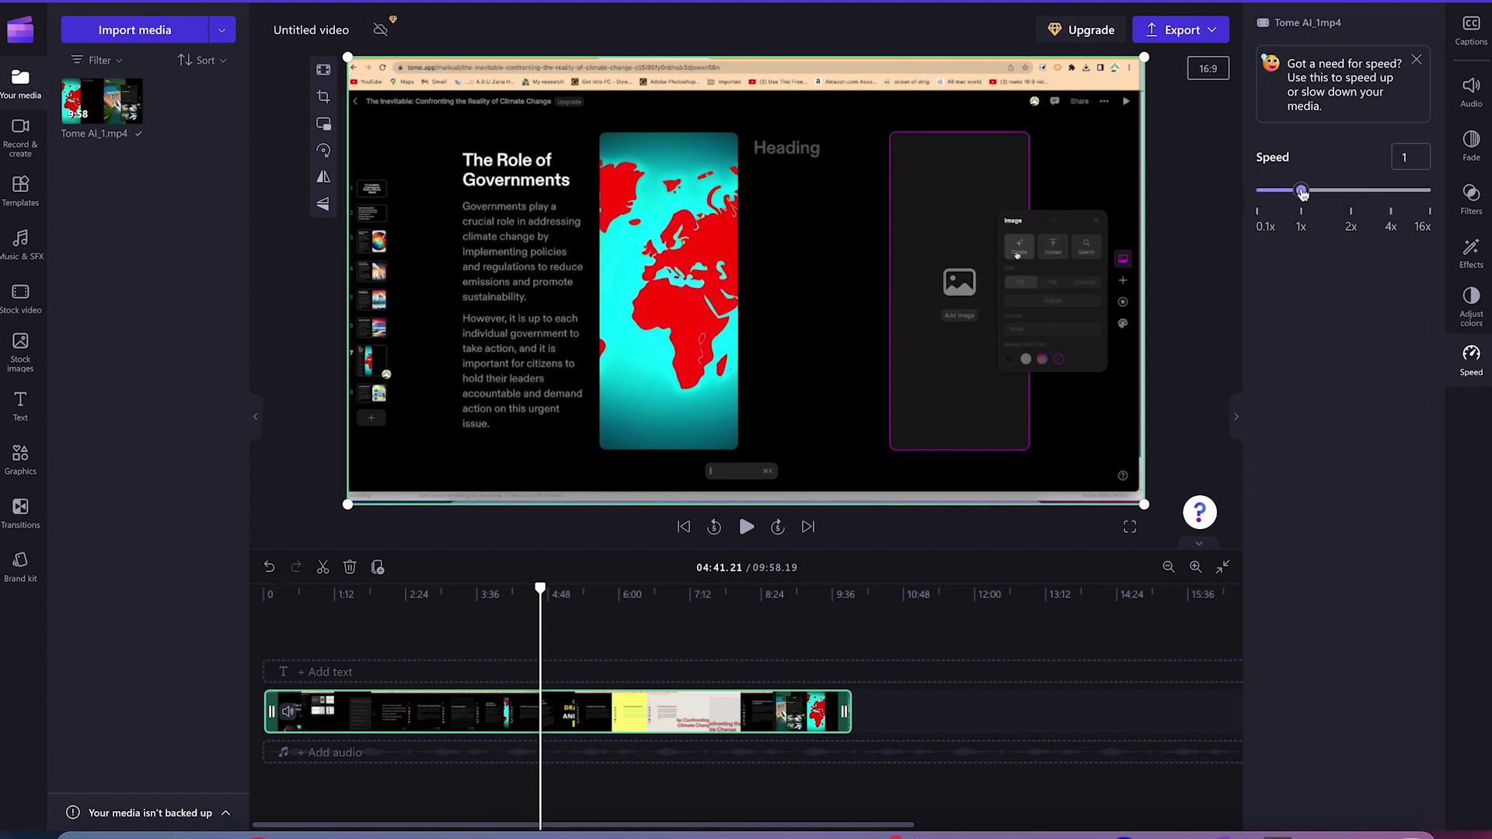
Try speeds of 16x, 1.5x and 2x on the clip, then return it to 1x.
drag(1301, 191, 1395, 204)
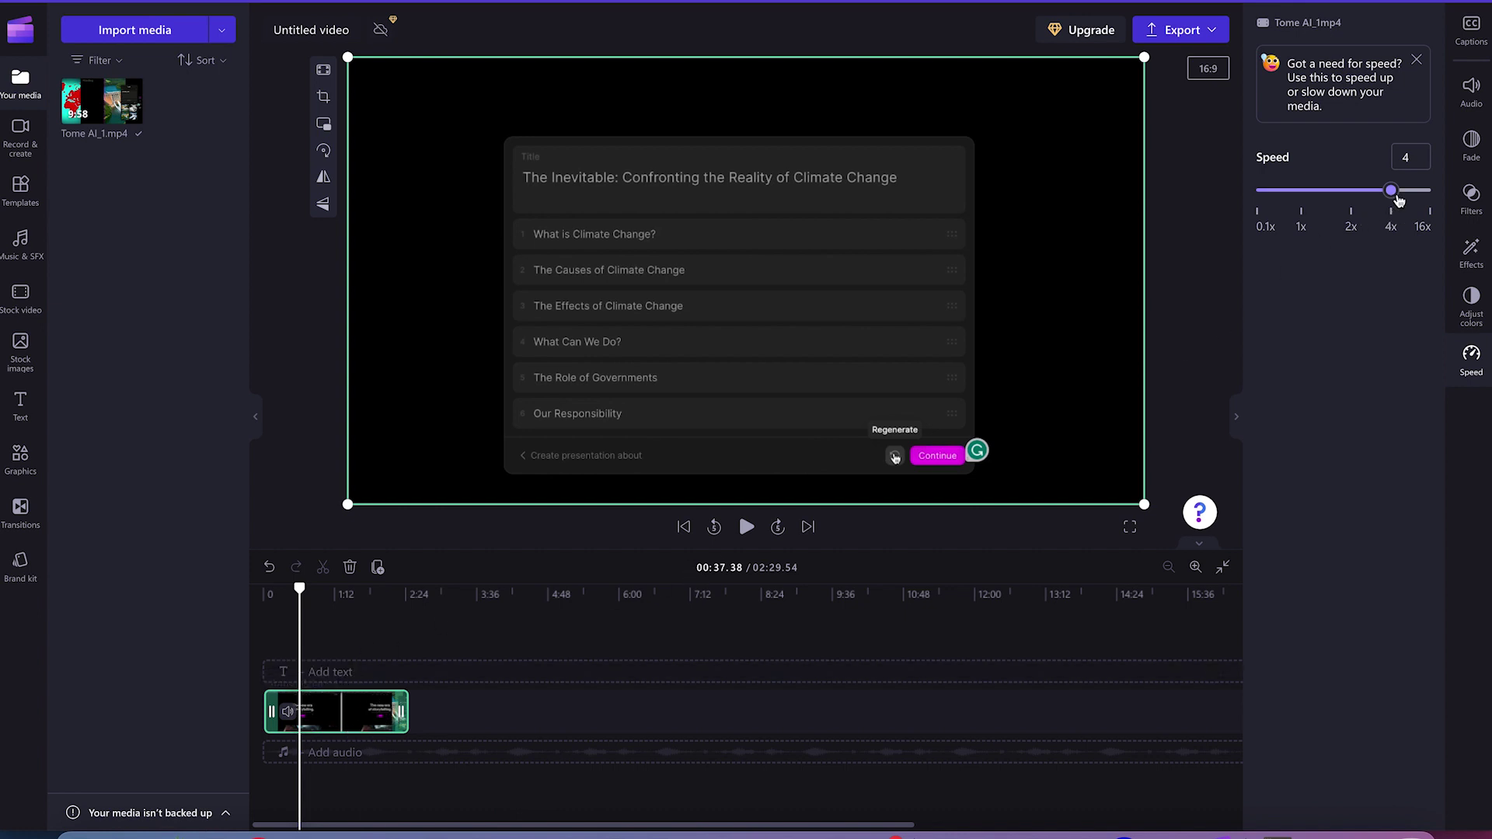
drag(1398, 201, 1329, 208)
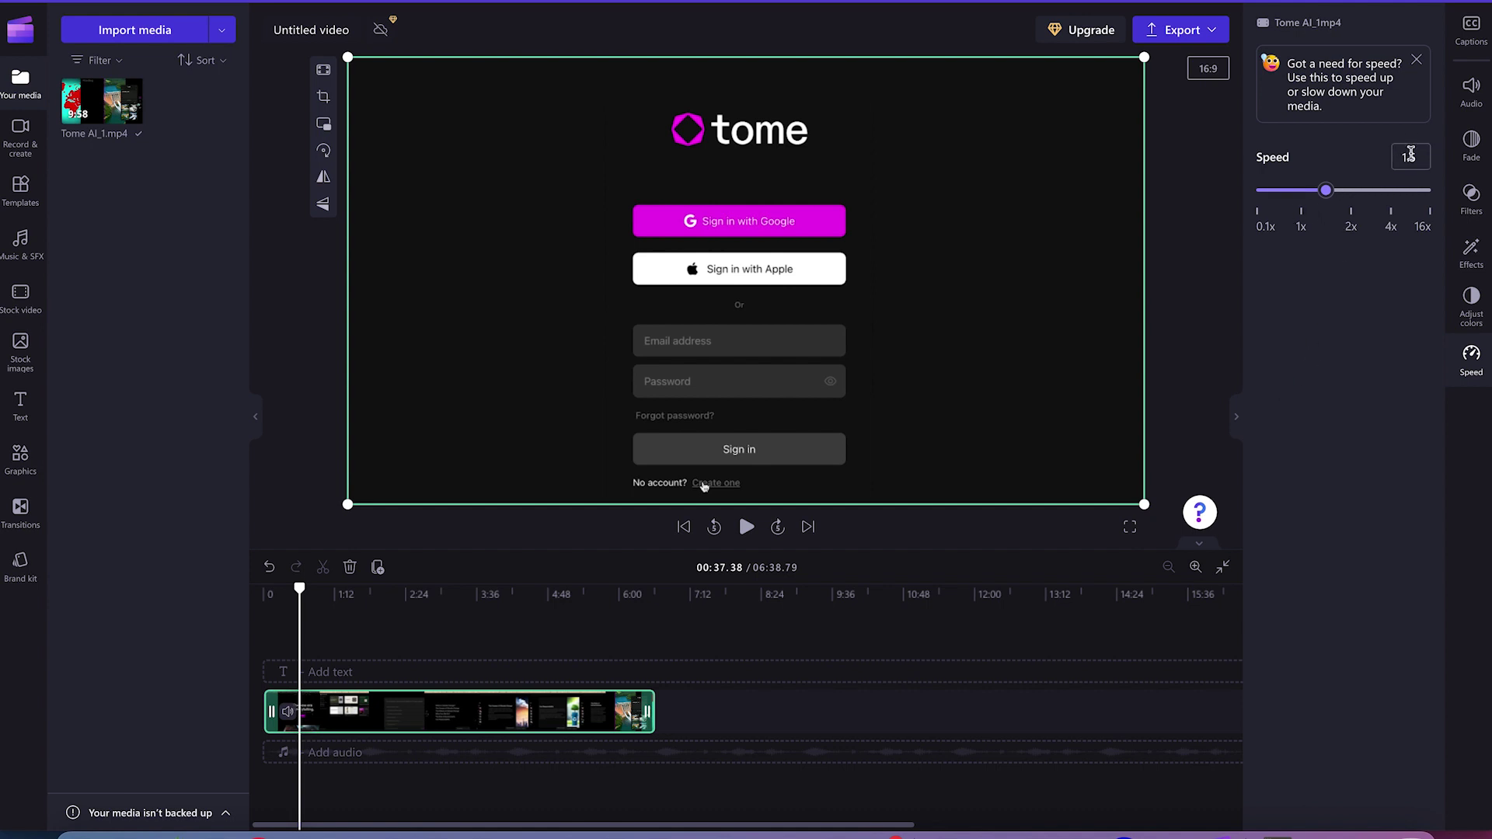
click(1411, 153)
text(2)
key(Return)
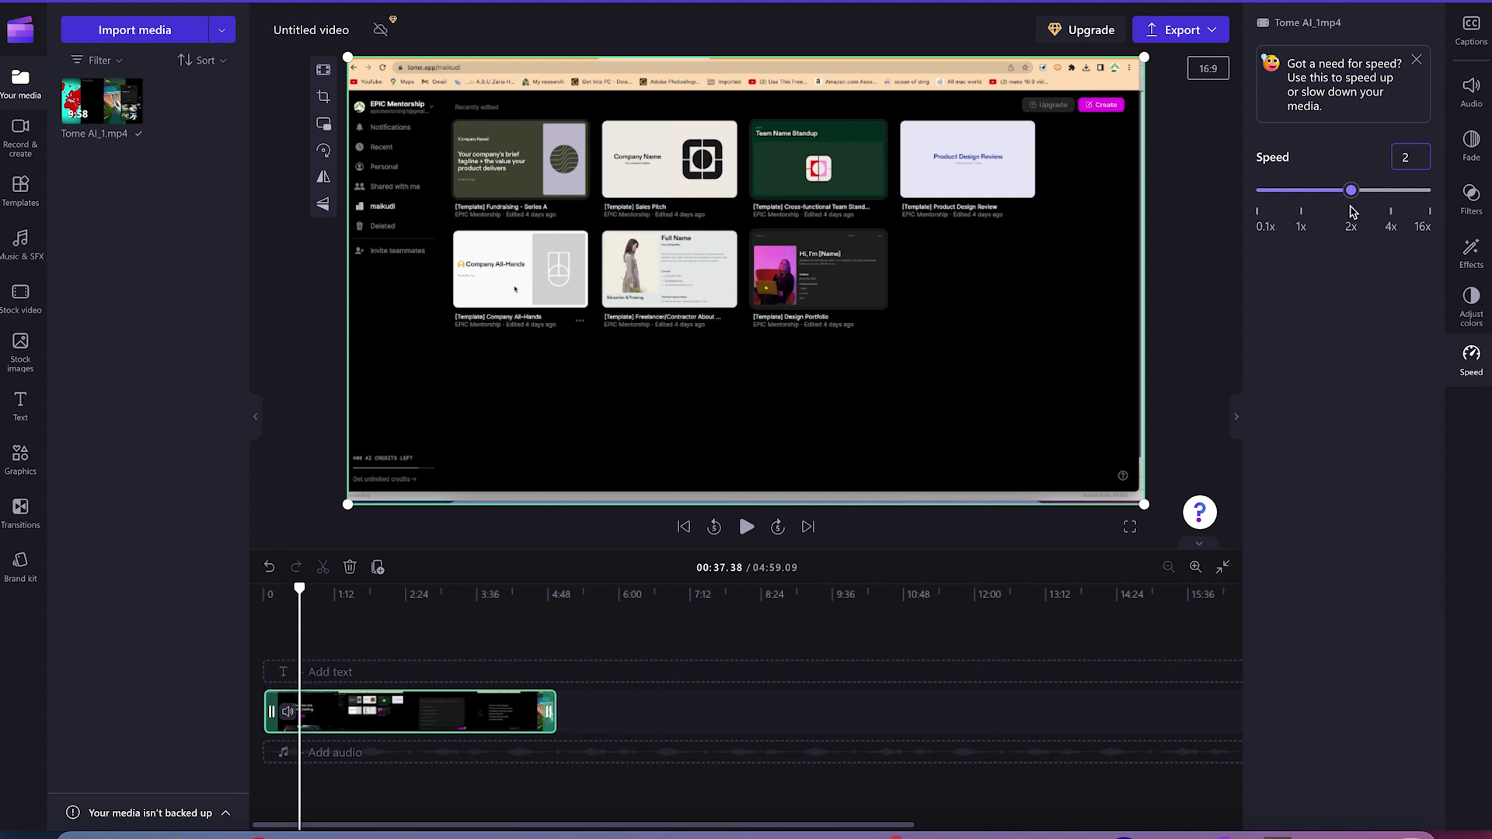
drag(1352, 191, 1302, 196)
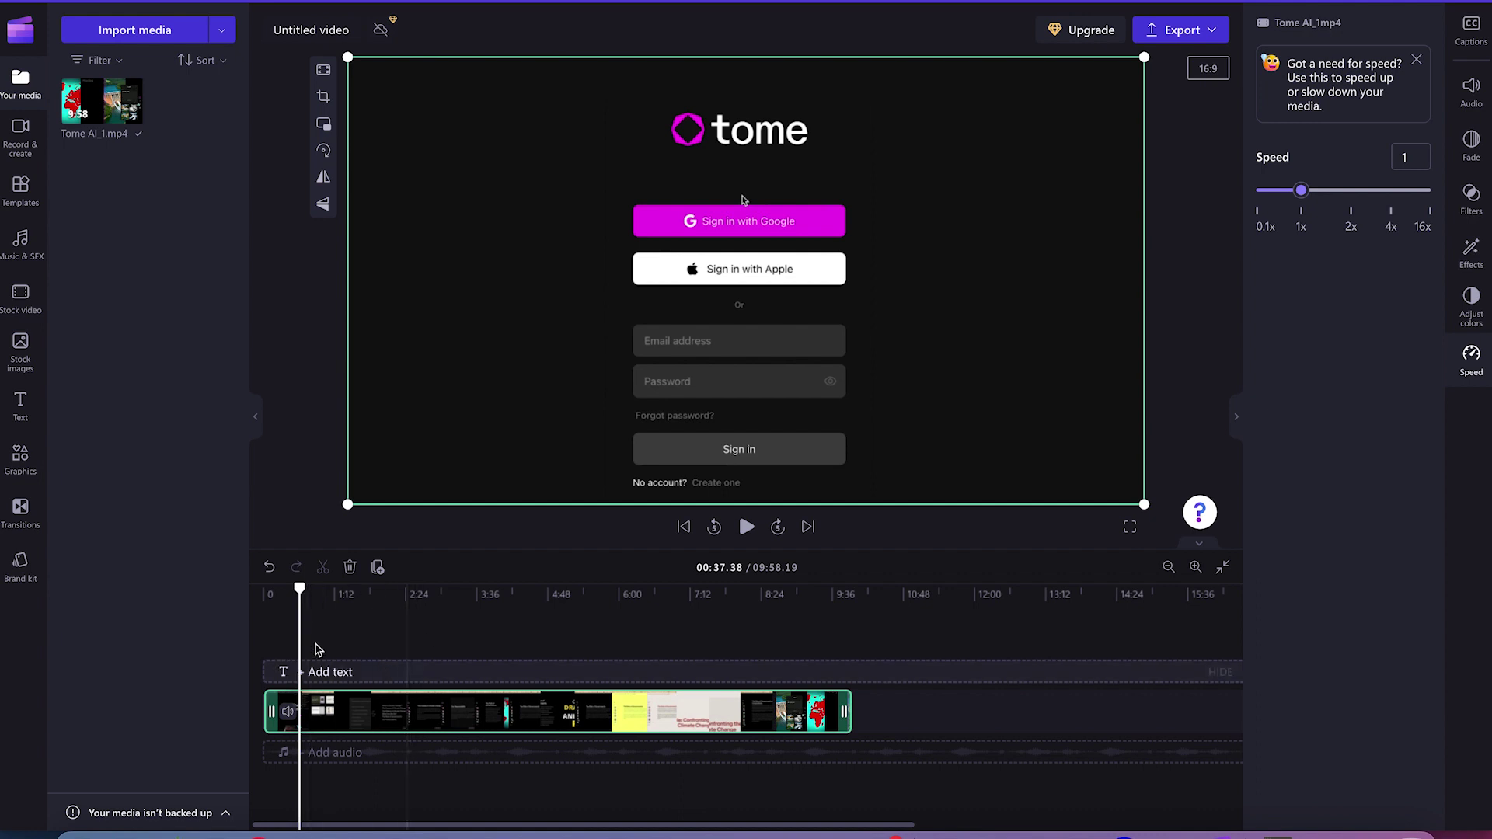
drag(300, 588, 374, 597)
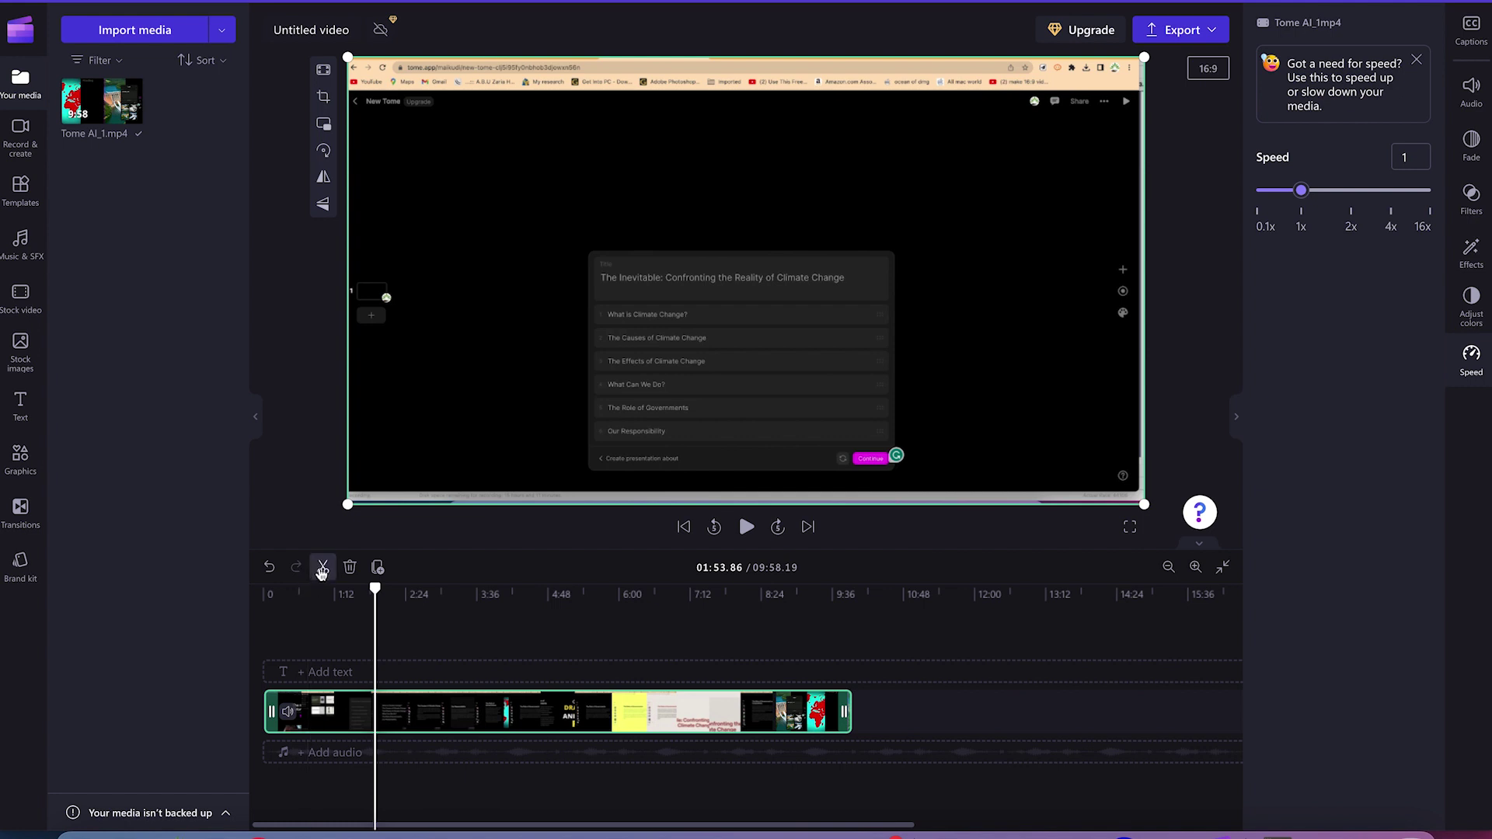
Split the clip at 01:53.86 and about 5:23 into three sections.
click(321, 568)
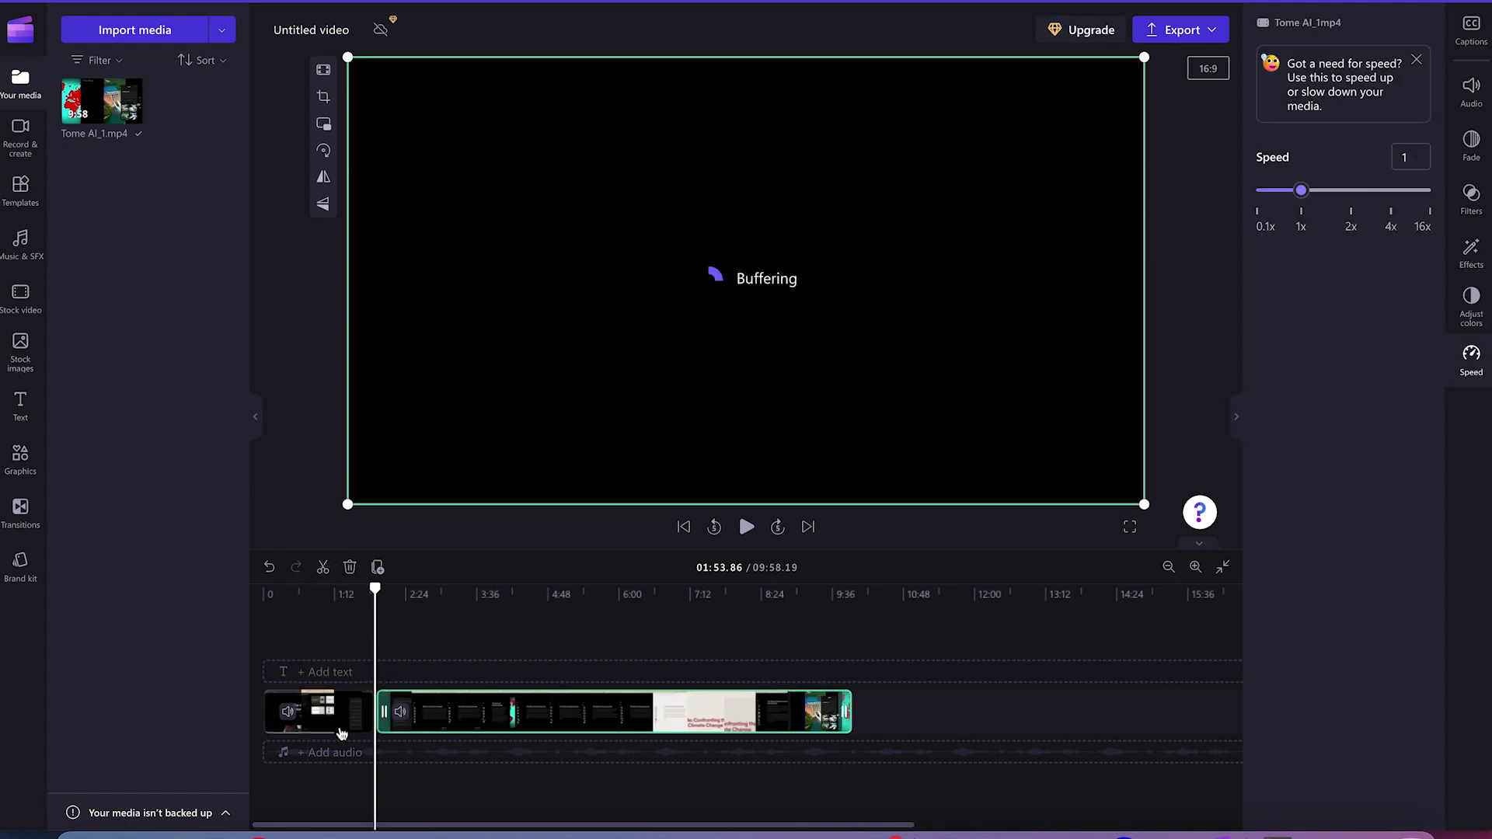
drag(376, 599, 647, 667)
click(322, 568)
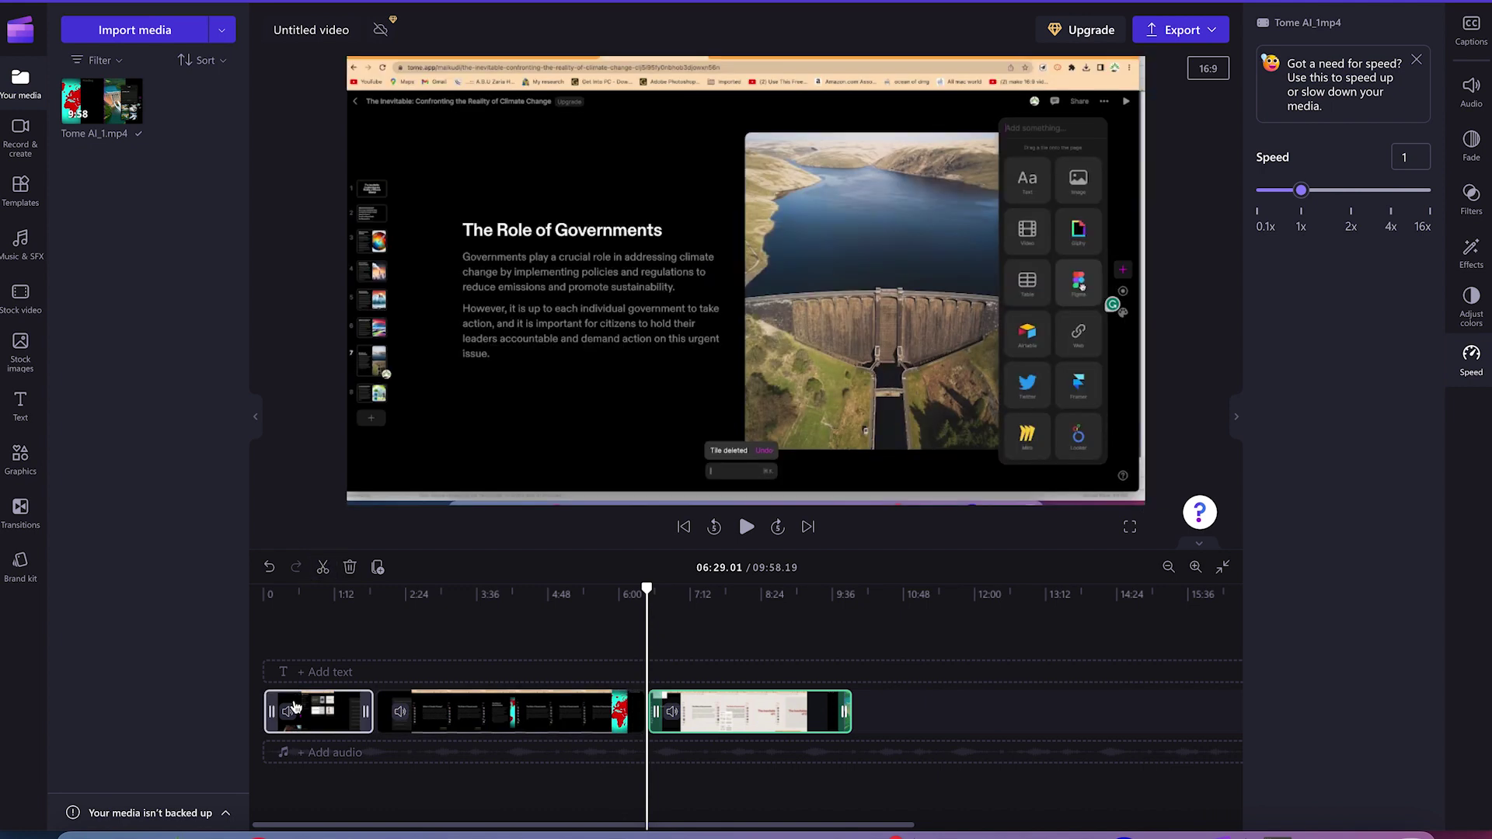
click(309, 717)
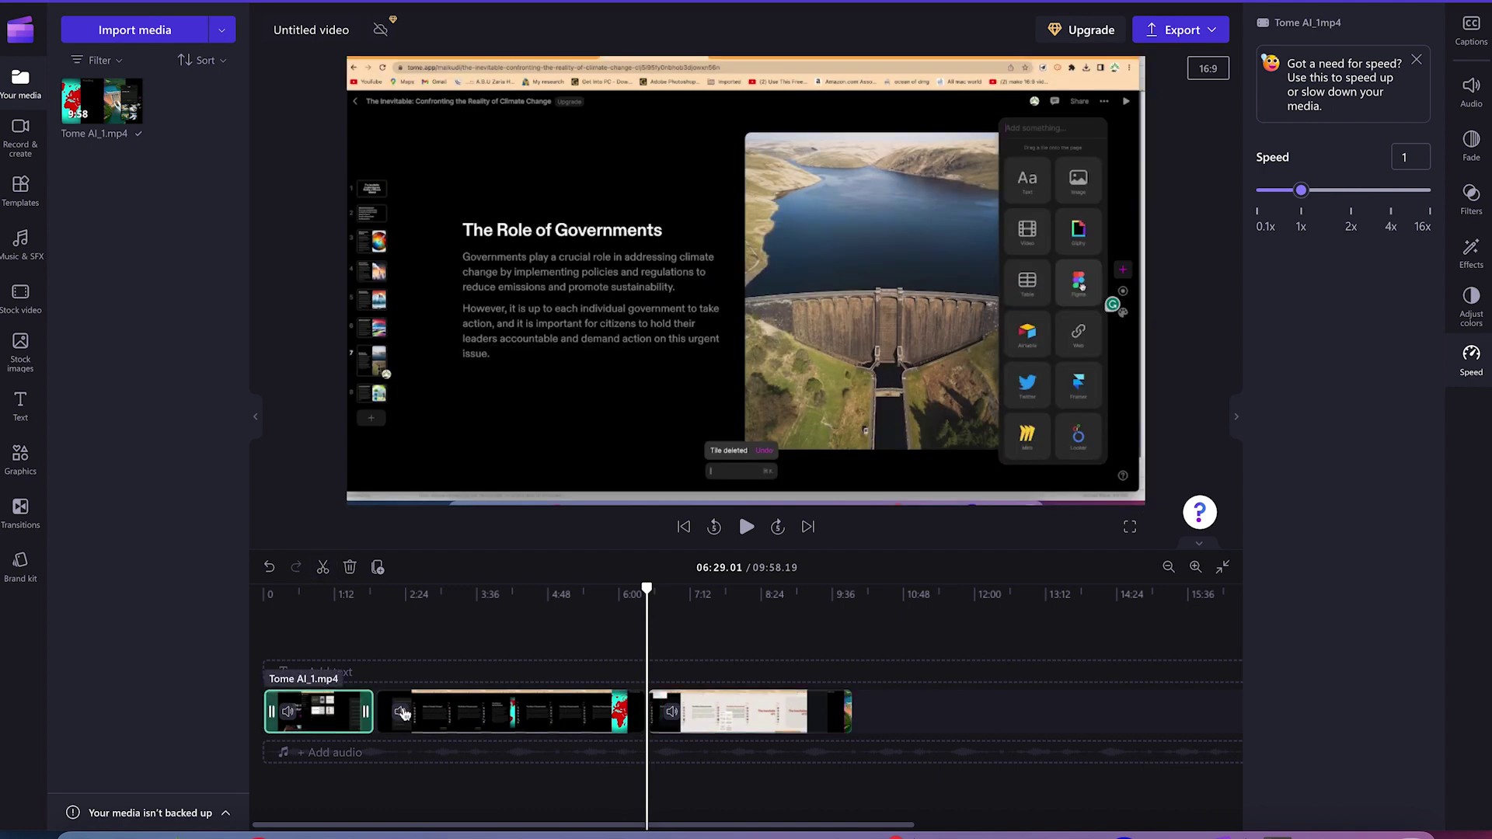
click(405, 716)
click(736, 709)
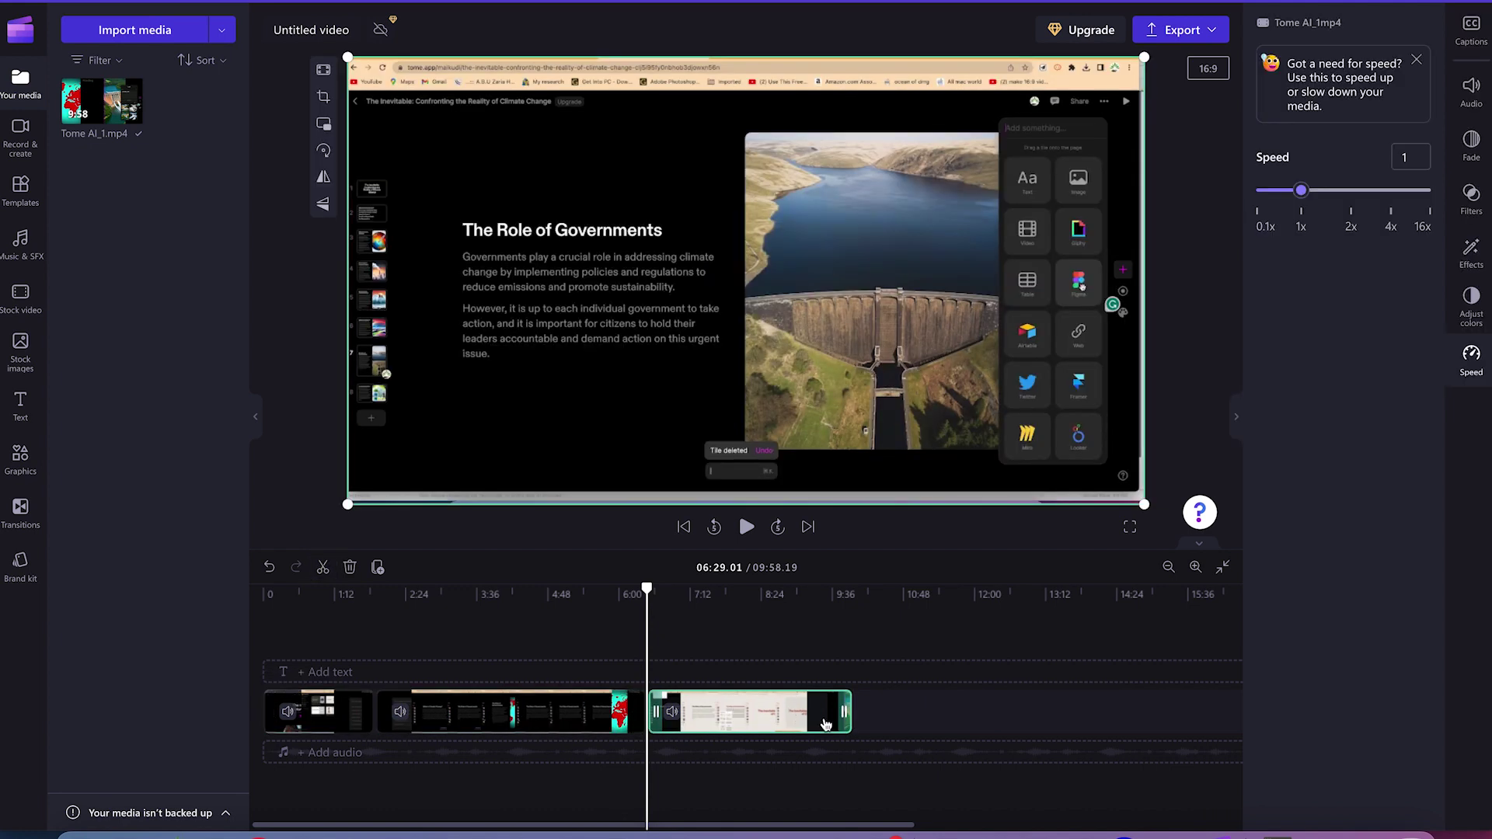
Split the third section at 09:10.78, leaving four separate clips.
drag(647, 587, 806, 622)
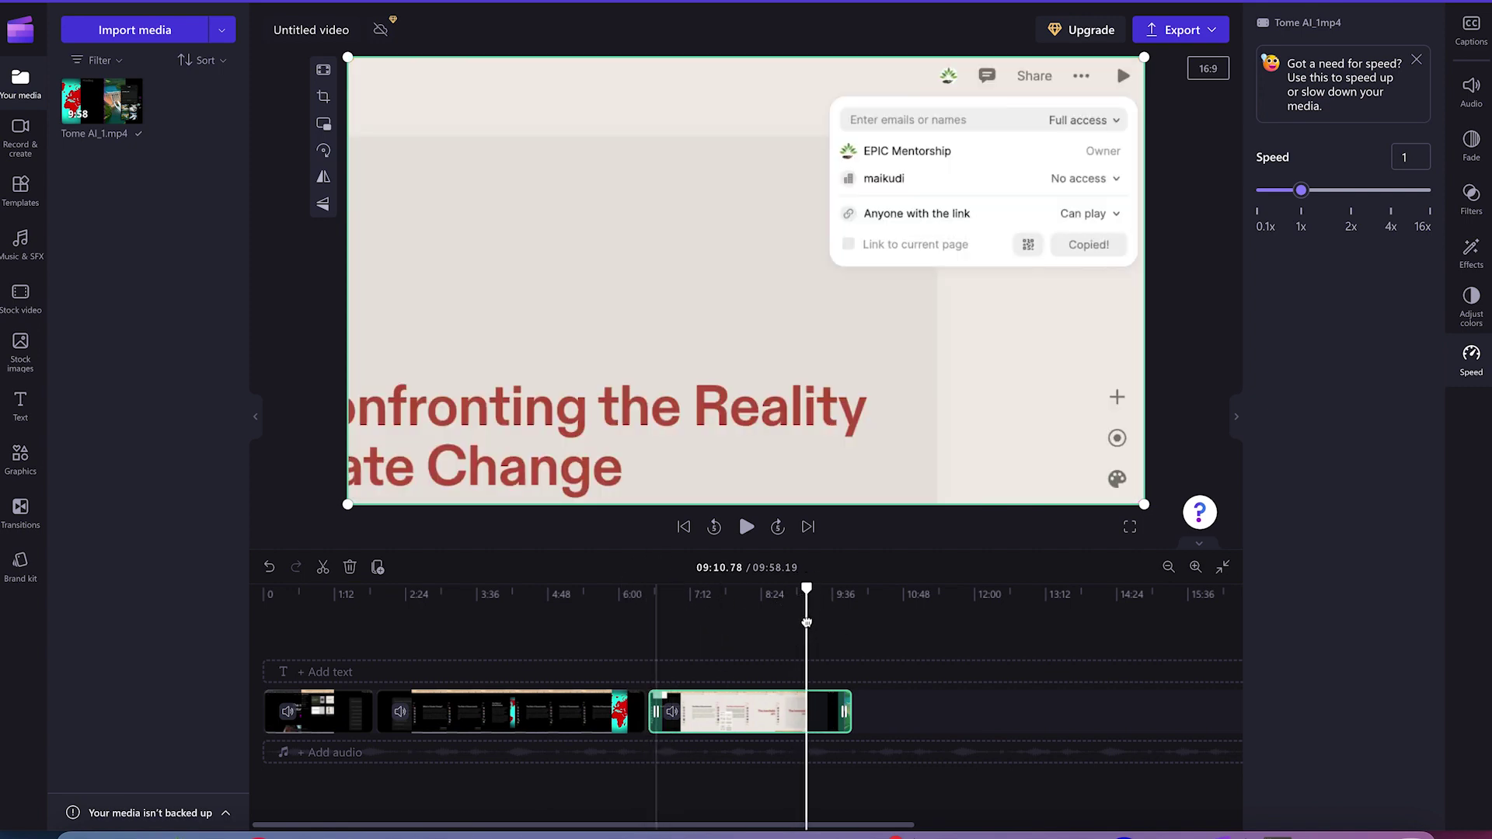
click(323, 569)
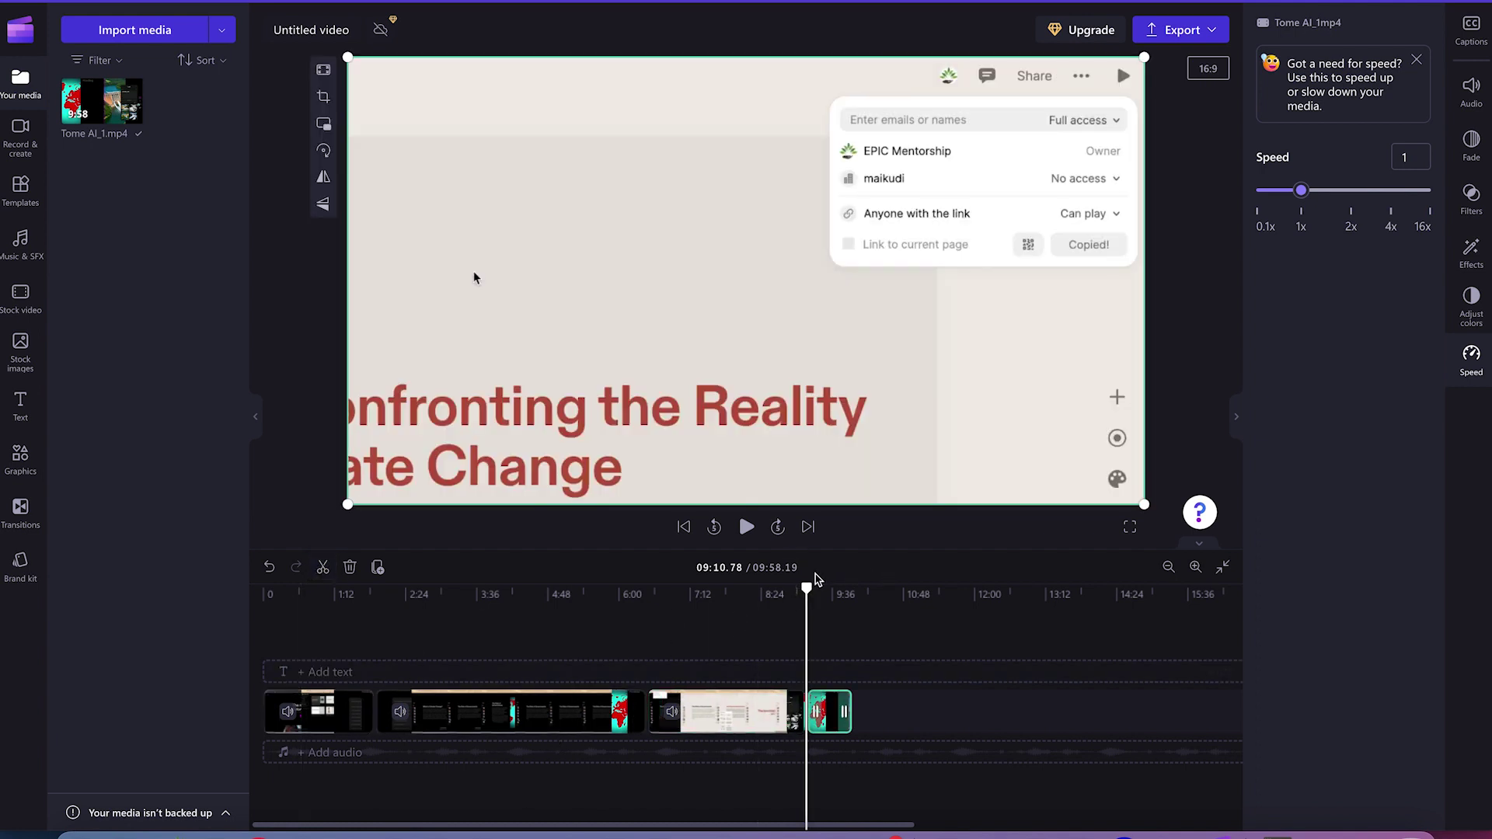
drag(806, 589, 305, 589)
click(336, 713)
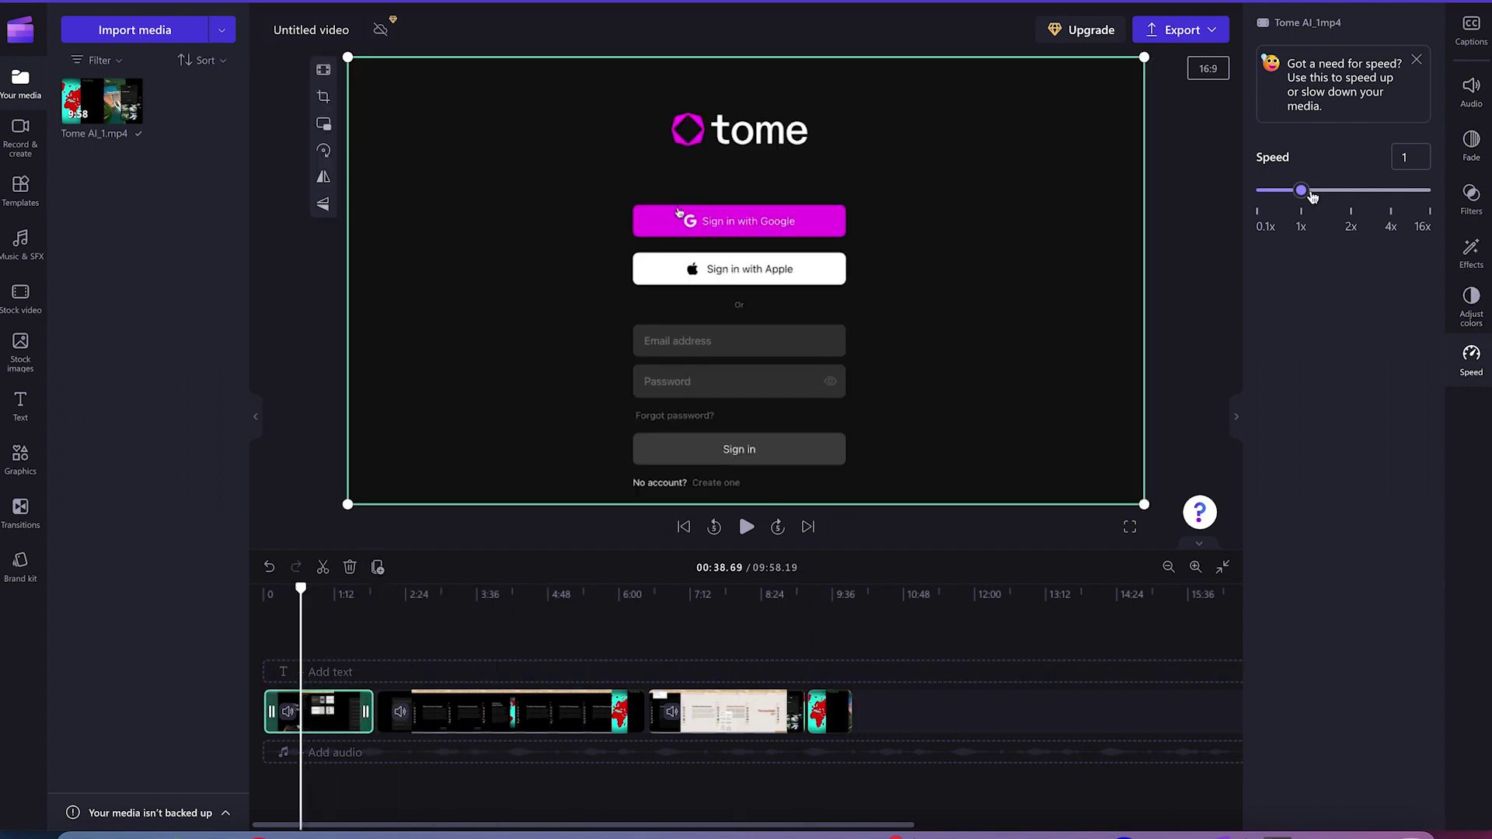
Set the first clip to 2x, the second to 3.75x and the third to 0.5x.
drag(1306, 194, 1353, 197)
click(526, 721)
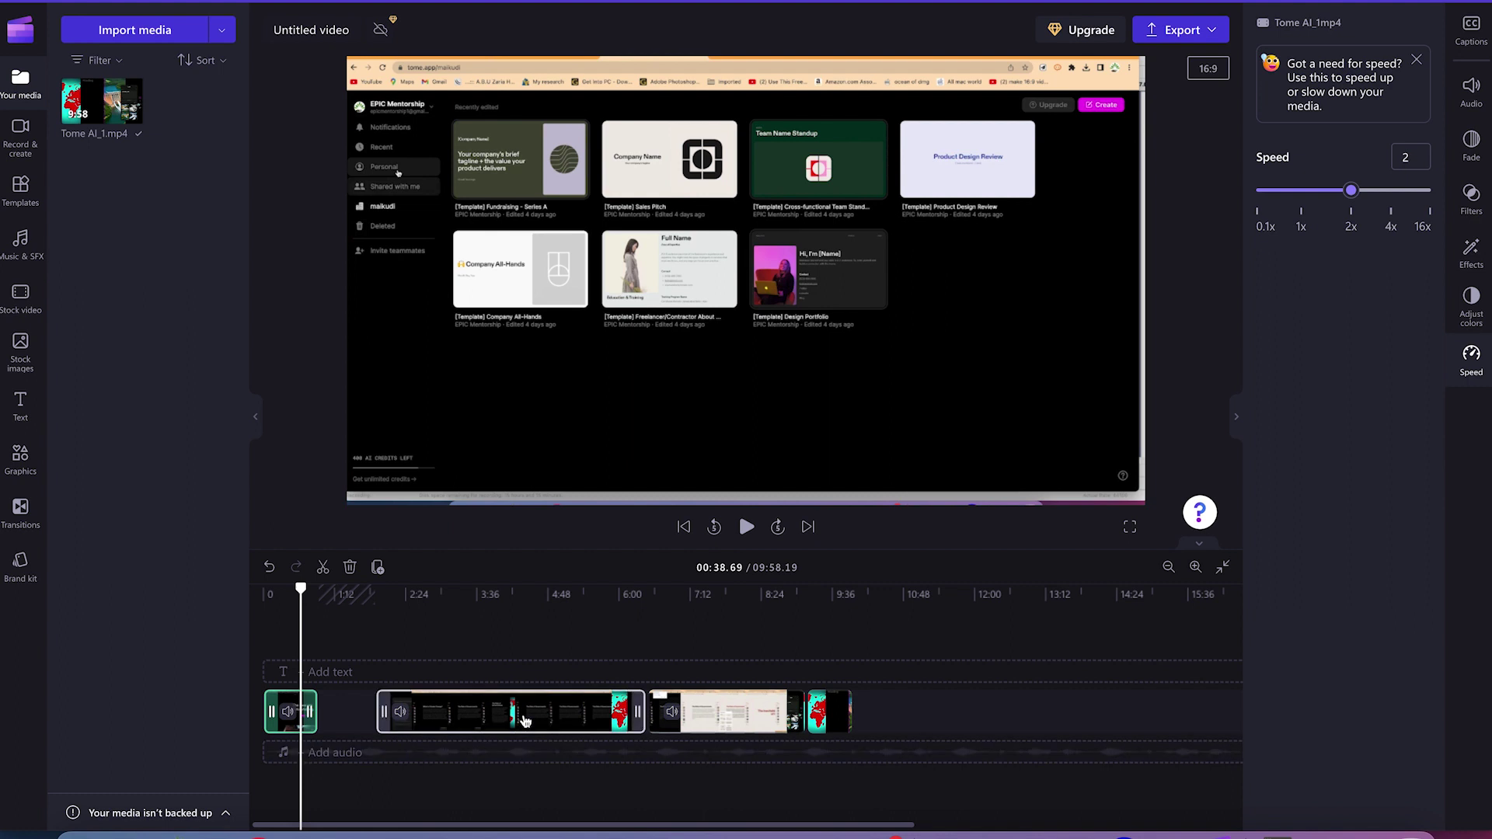
drag(1304, 194, 1390, 199)
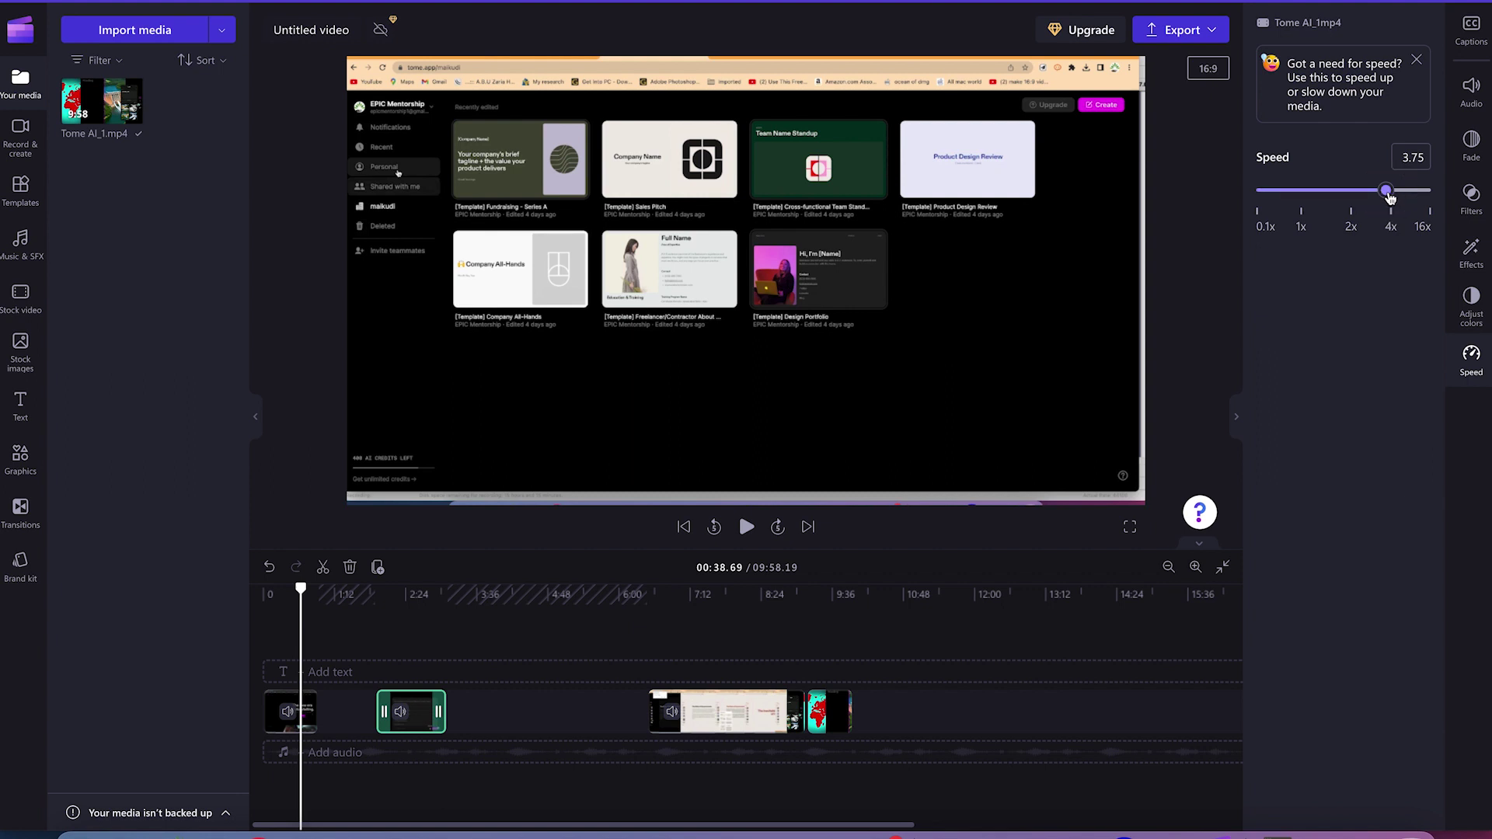
click(730, 728)
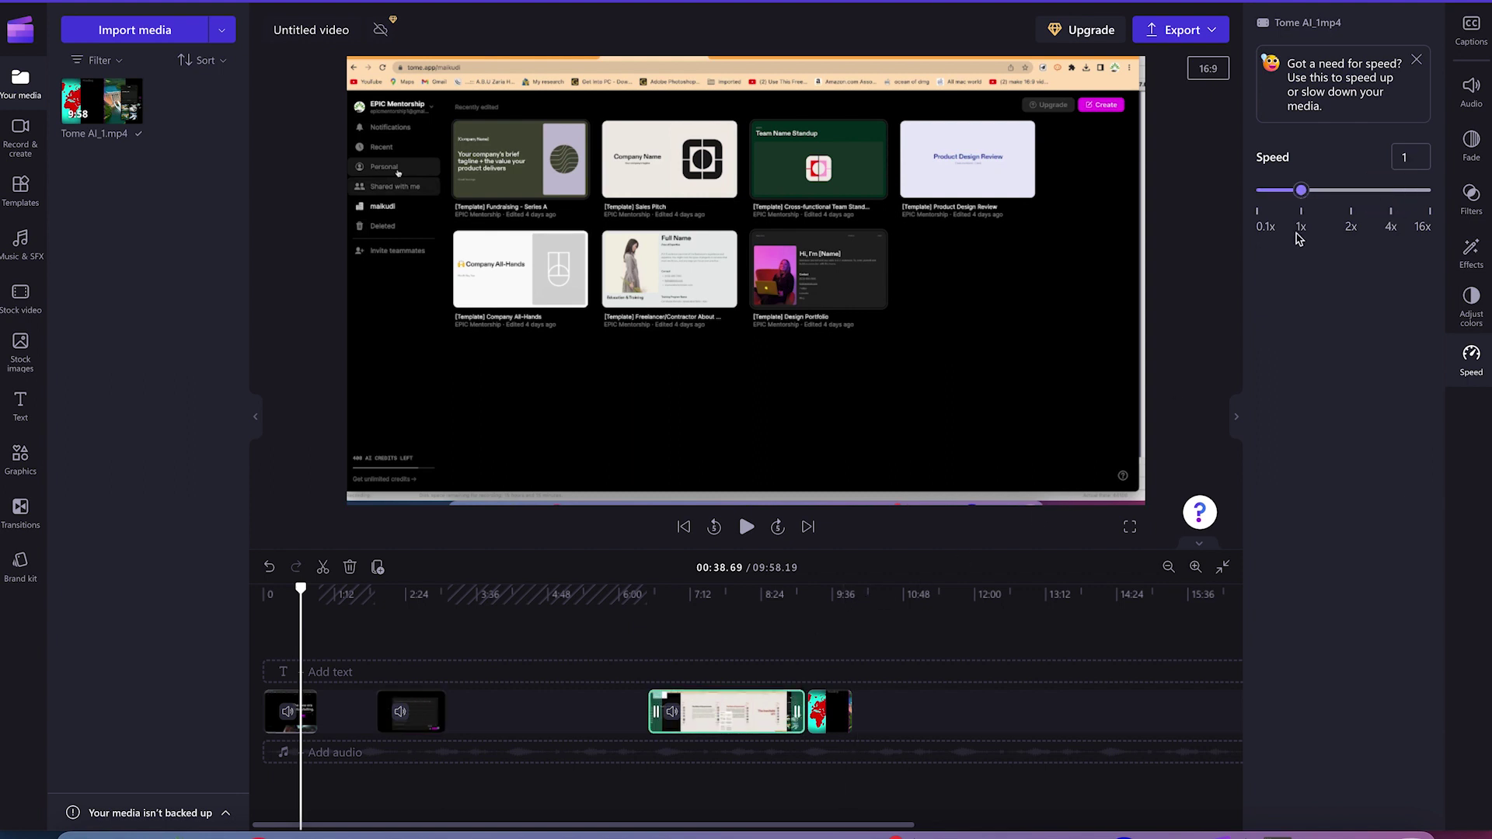
drag(1303, 196, 1279, 201)
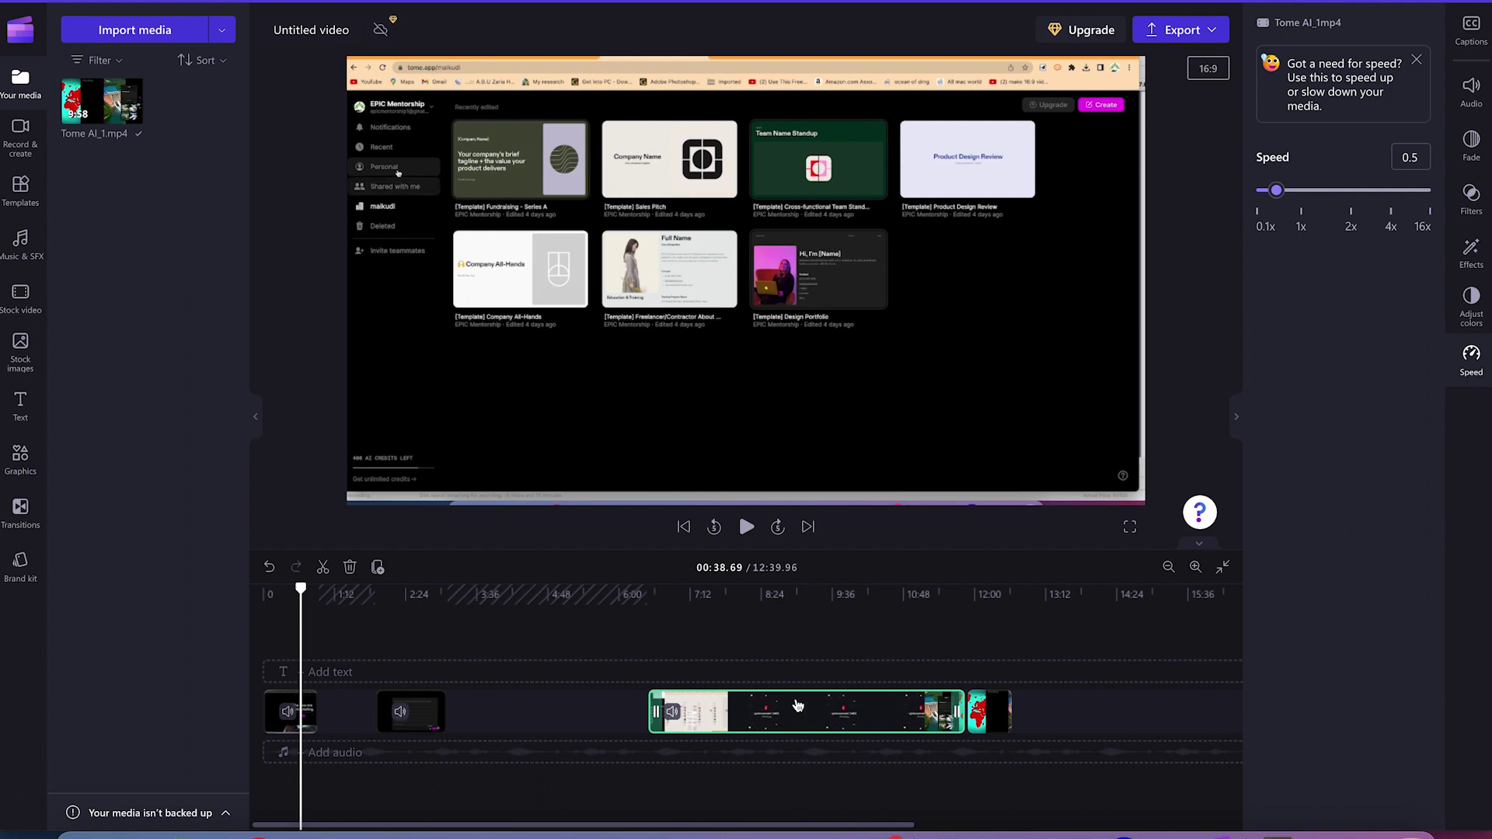
Delete the empty gaps between clips, bringing the total to 8:21.25.
click(798, 705)
mouse_move(536, 714)
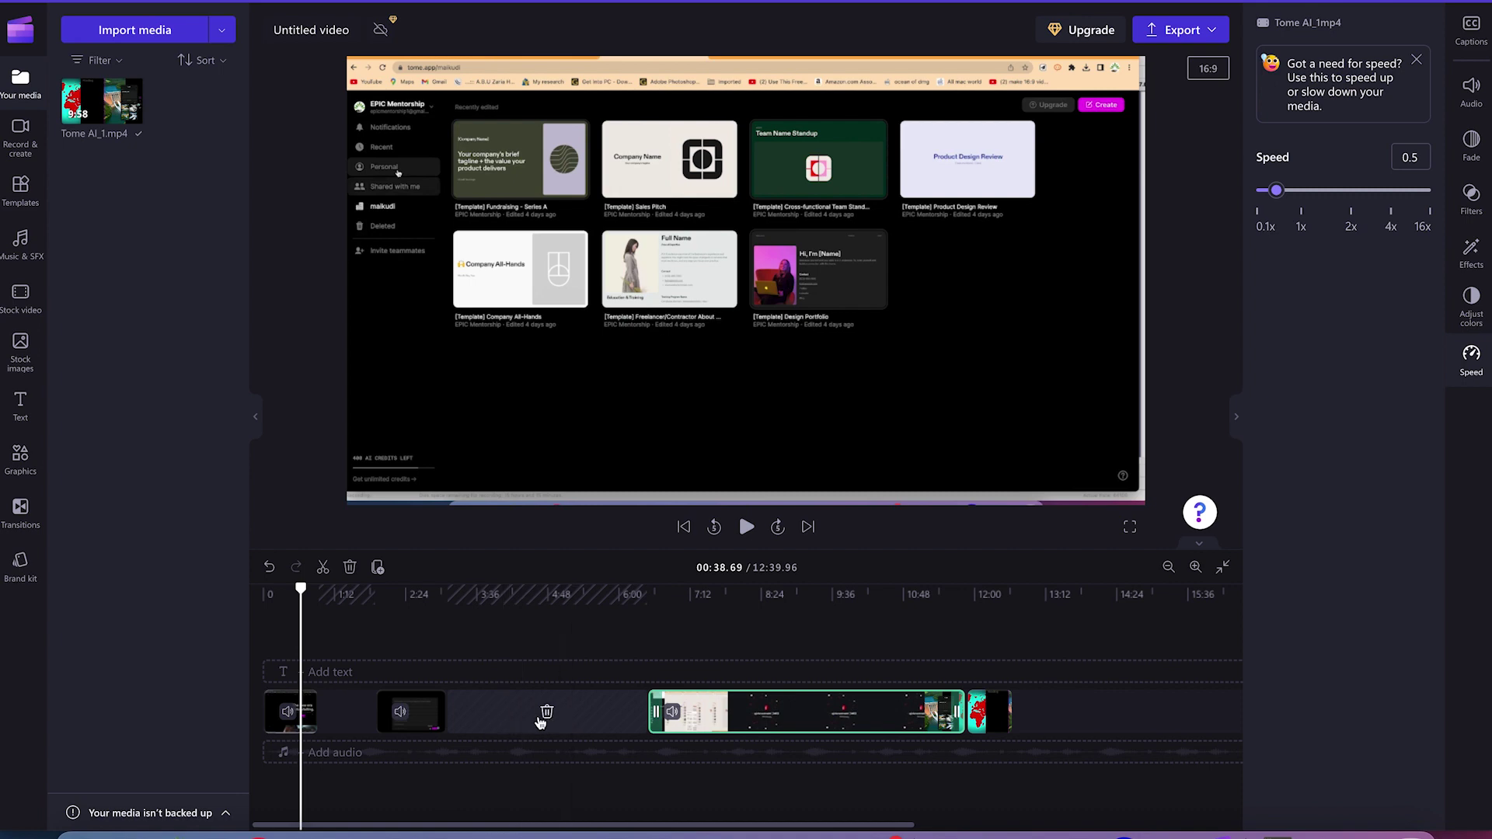
click(547, 713)
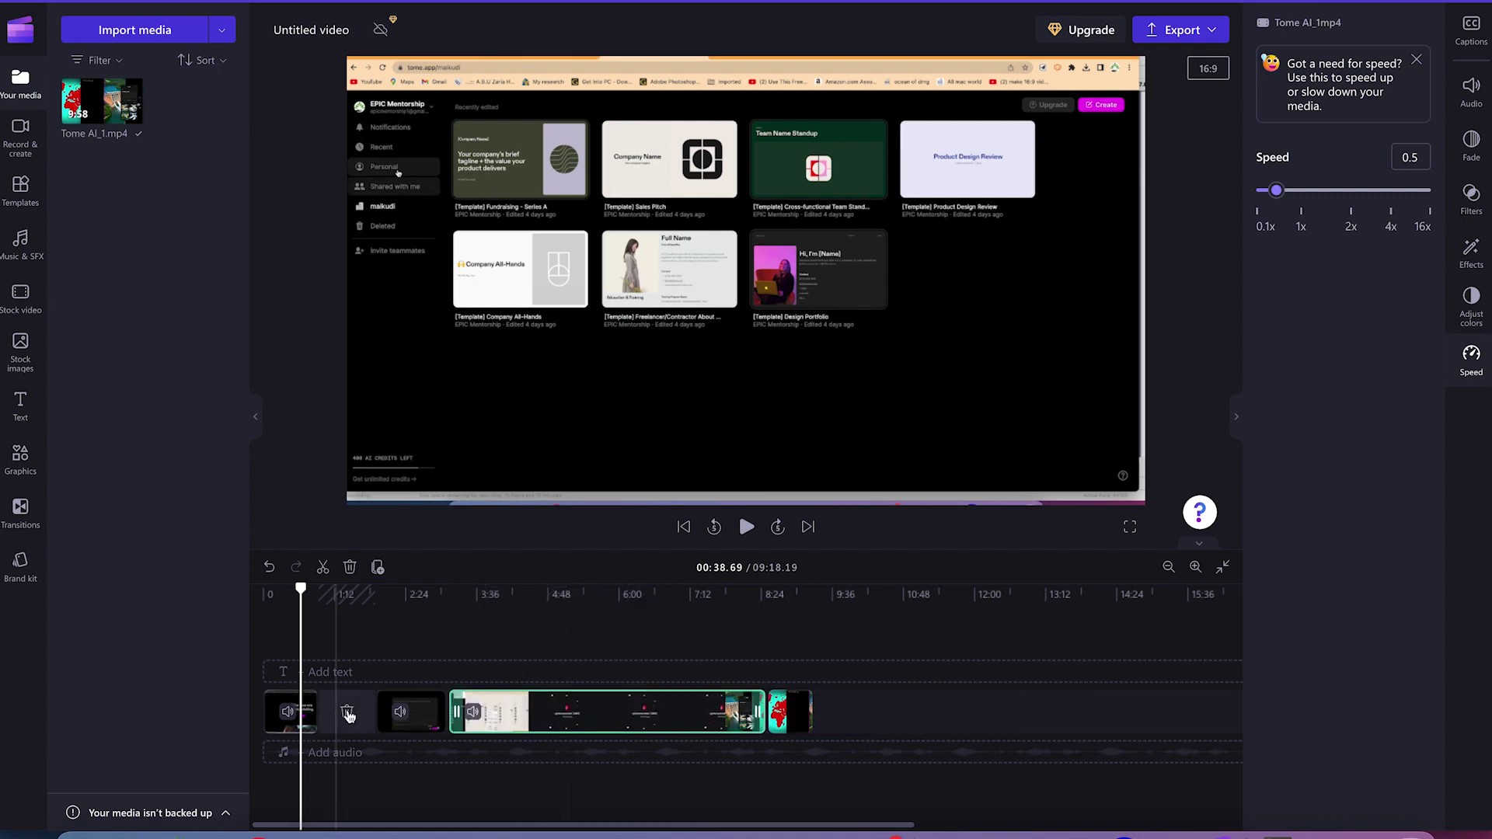
click(349, 714)
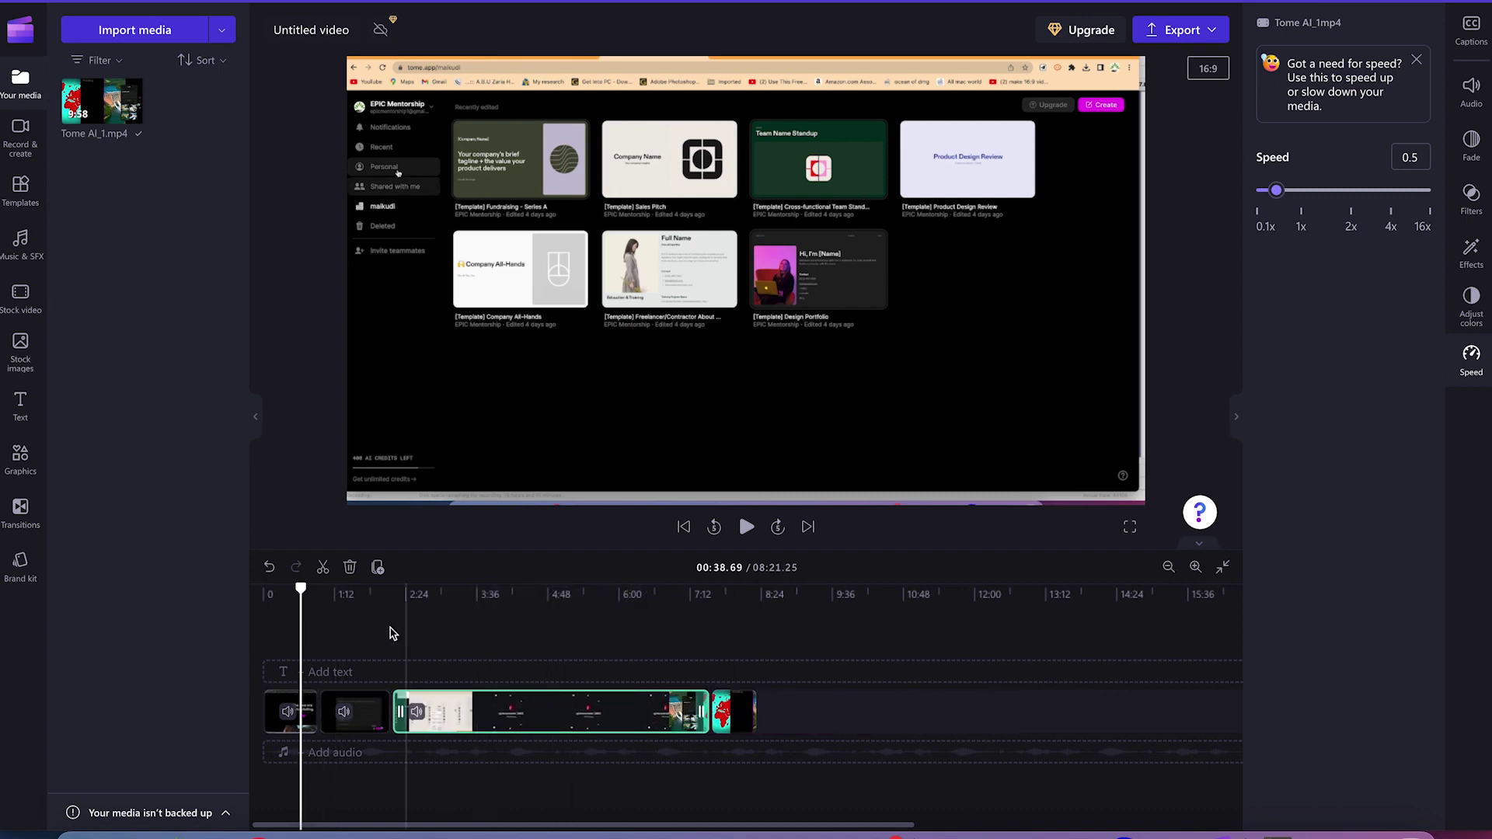
drag(301, 587, 281, 588)
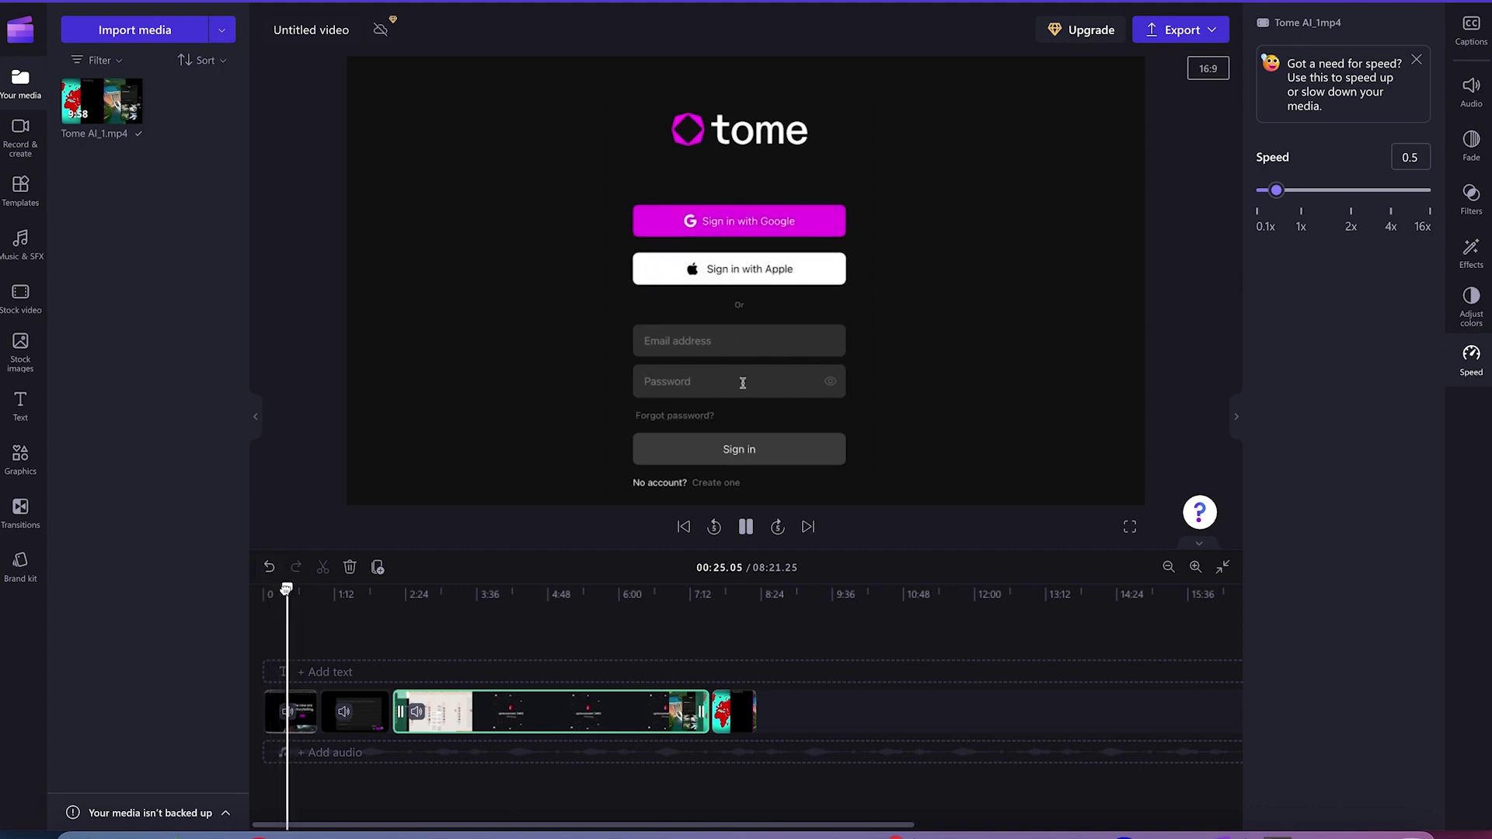
drag(285, 588, 342, 599)
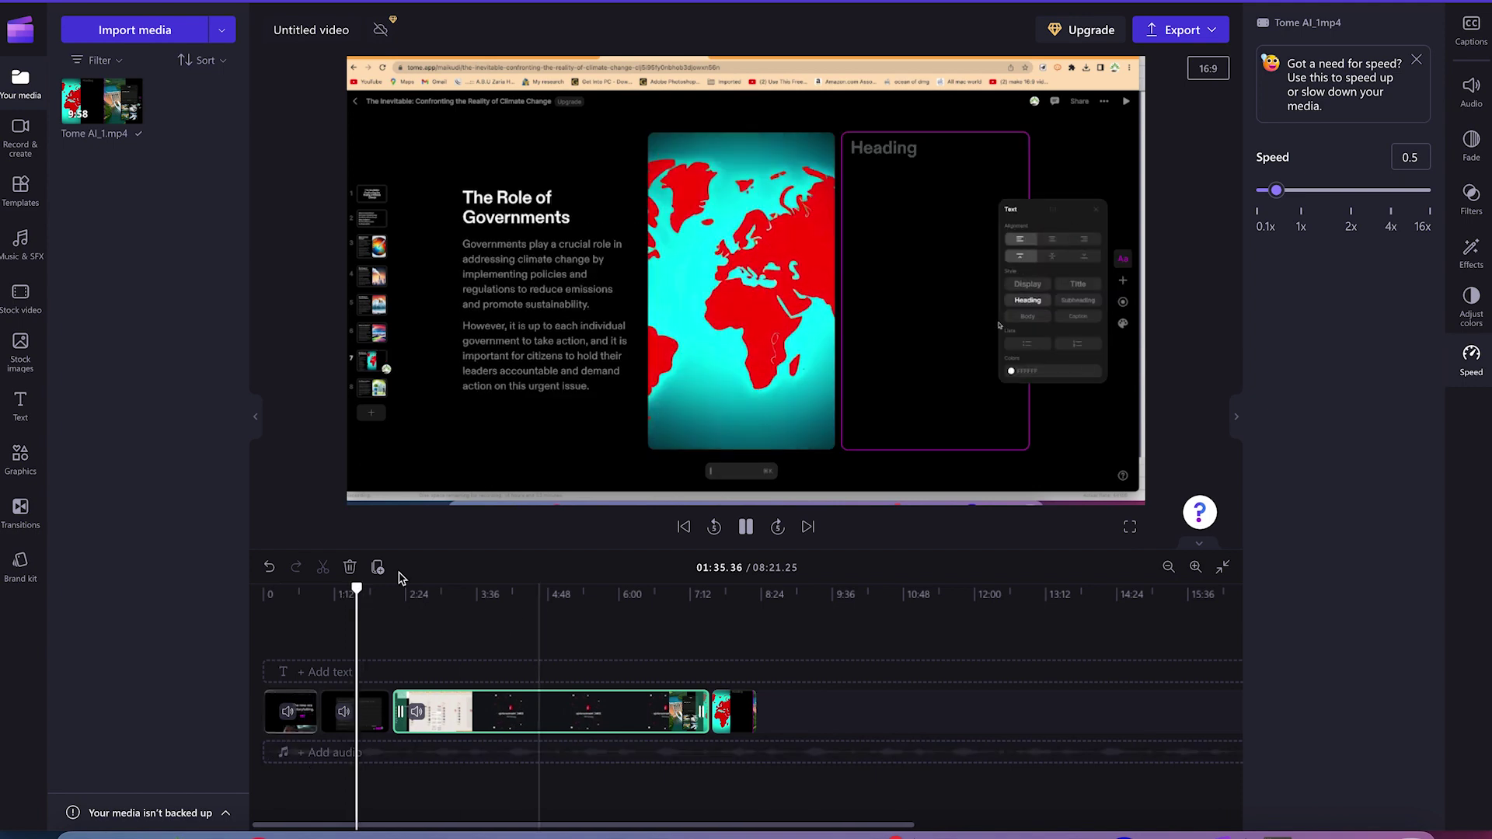
click(746, 528)
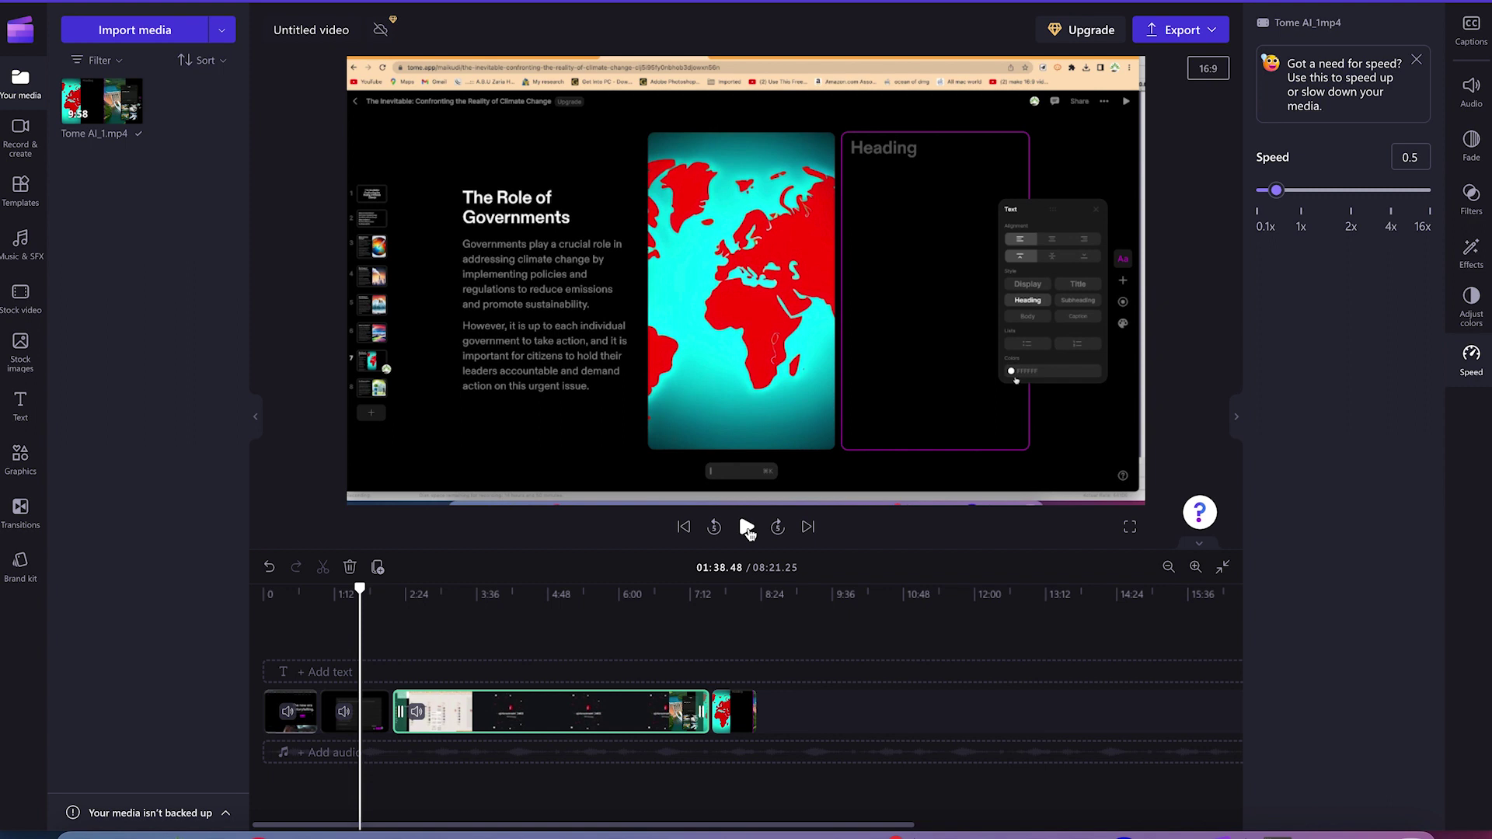
right_click(508, 717)
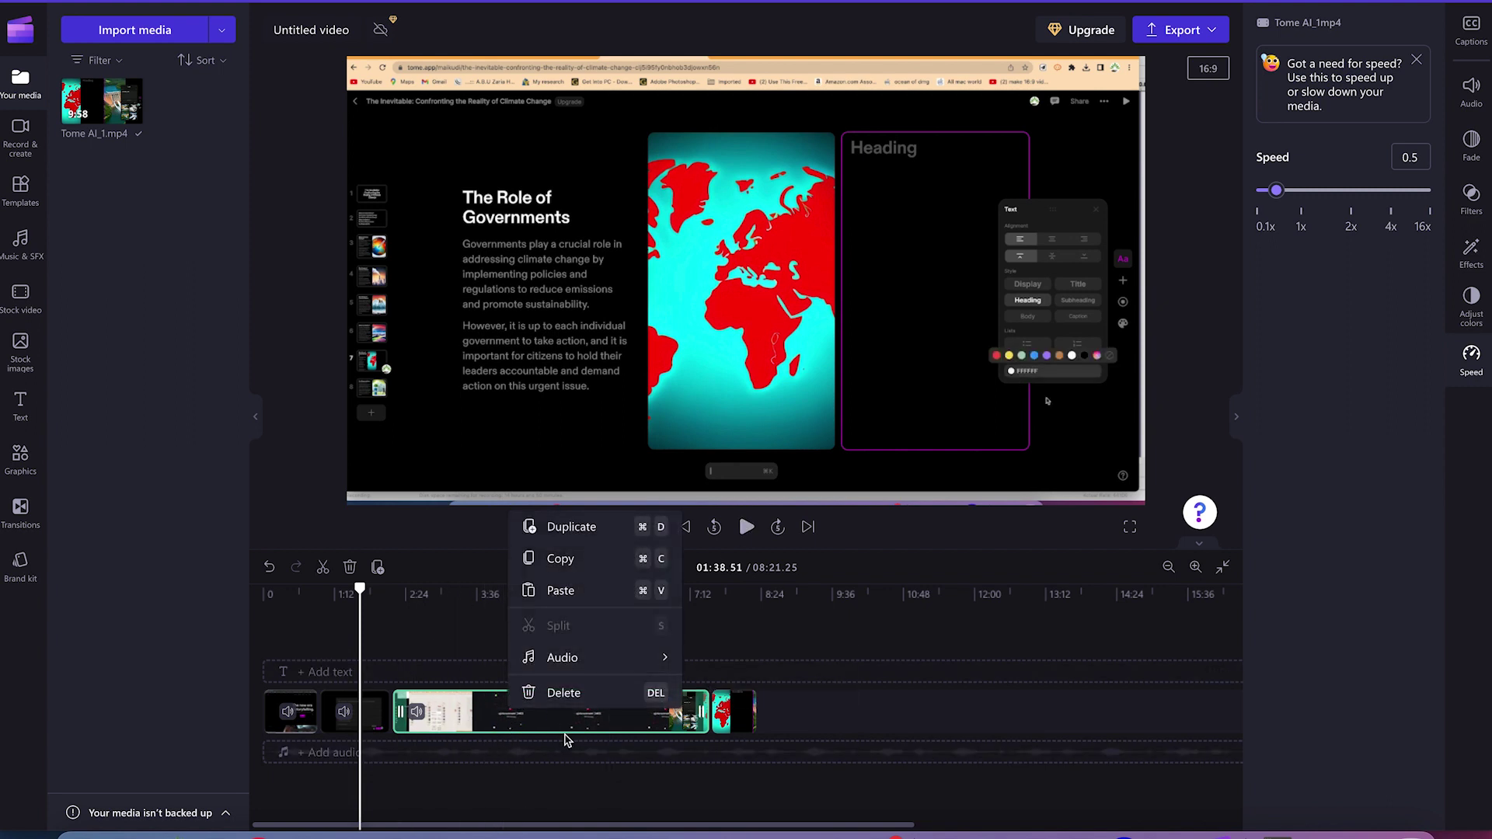
click(891, 721)
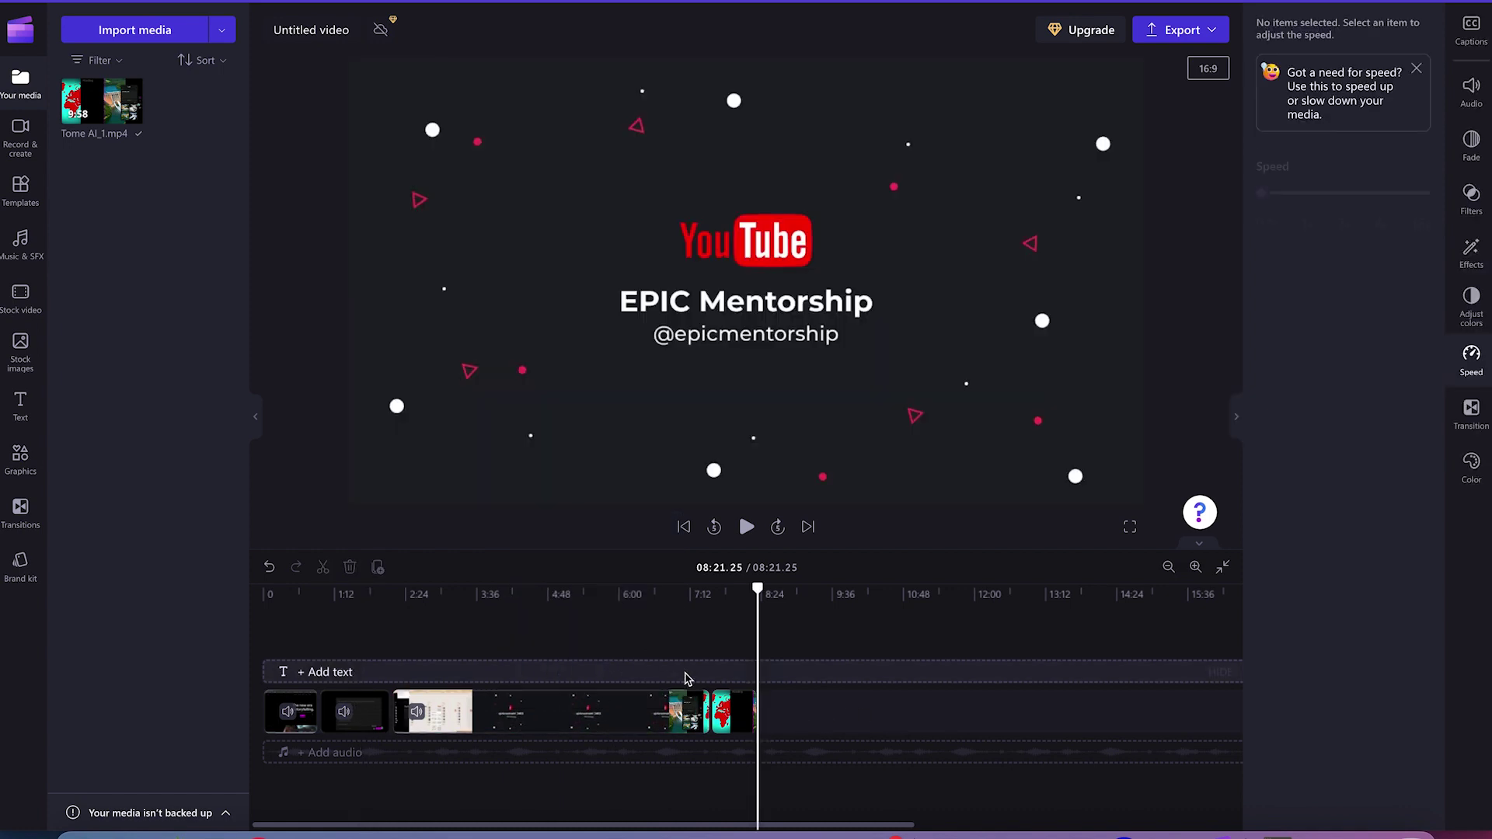
click(649, 708)
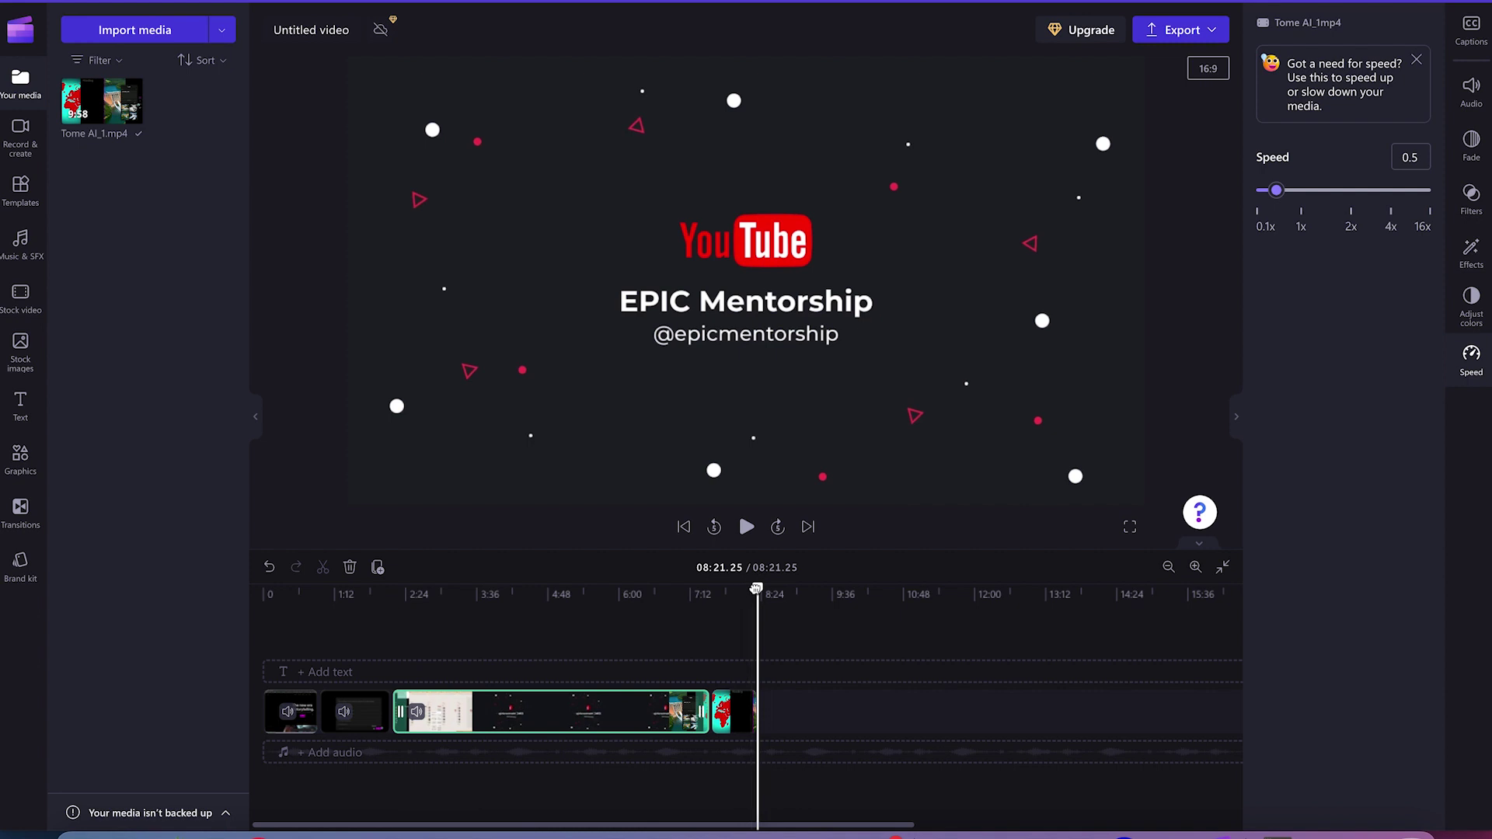
drag(757, 588, 538, 563)
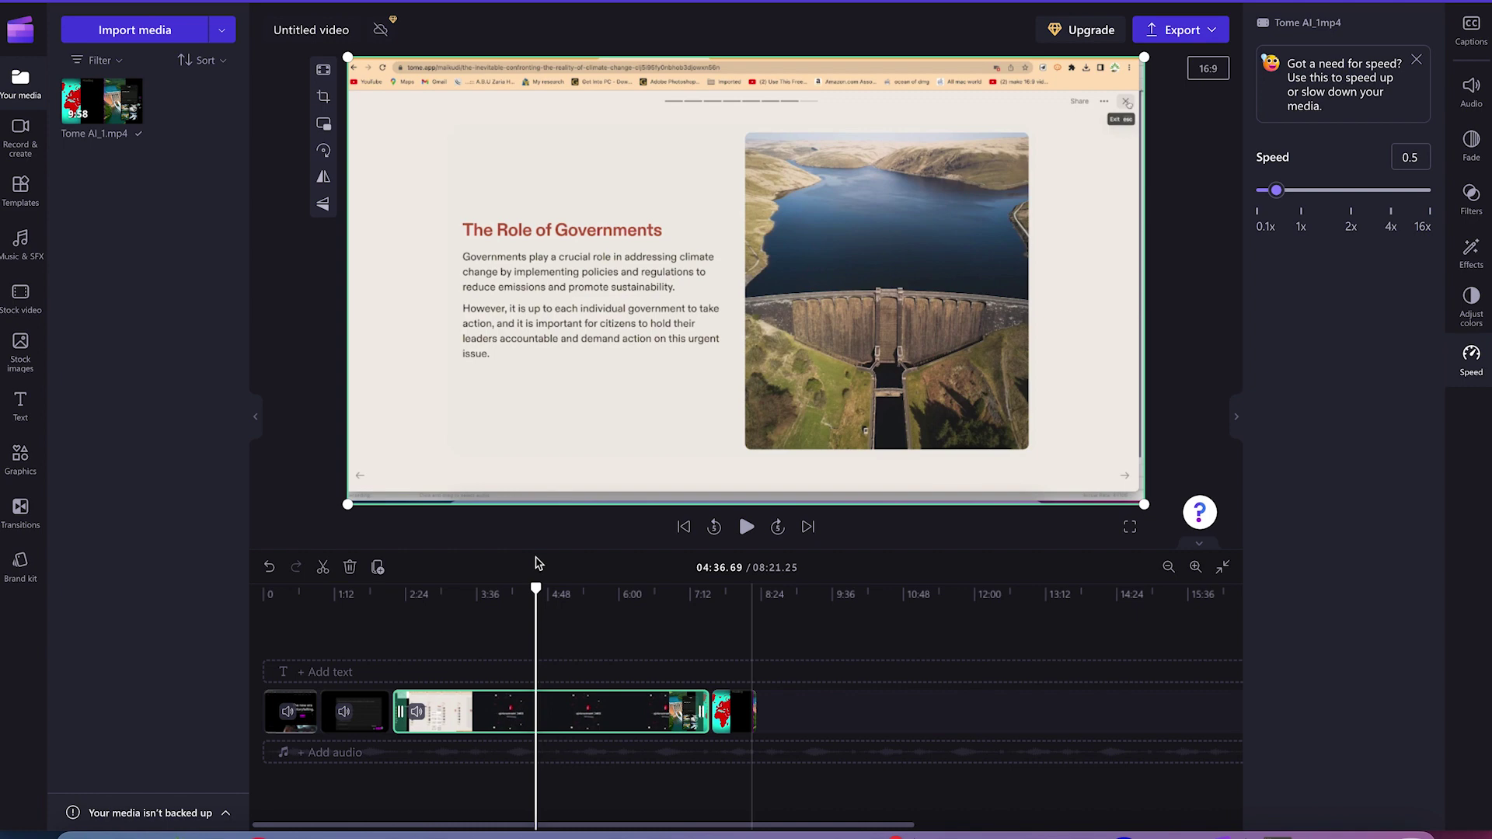
Export the video at a chosen quality and retitle it 'speed of a video'.
click(1179, 34)
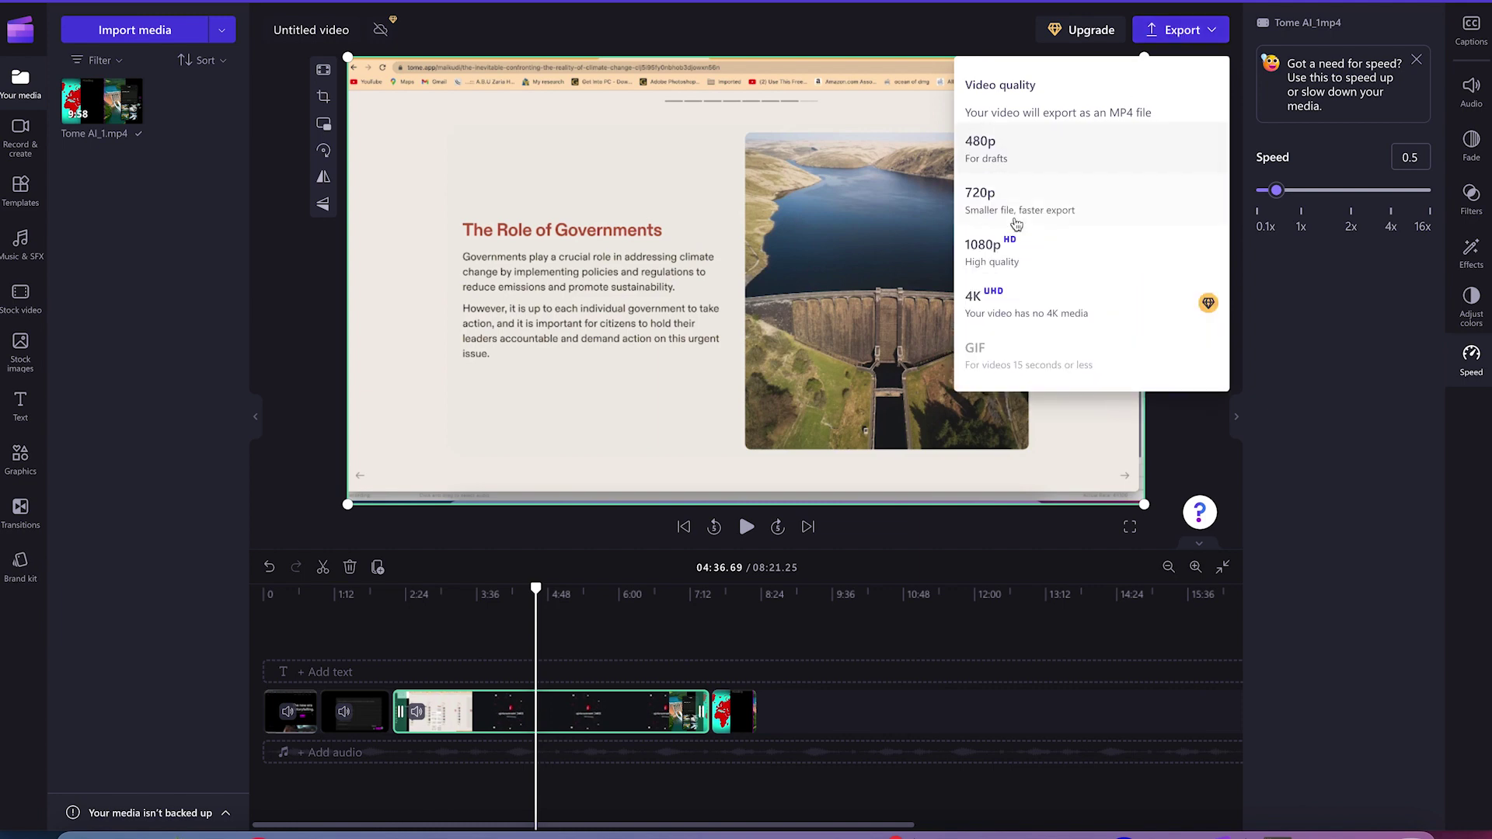
click(1046, 249)
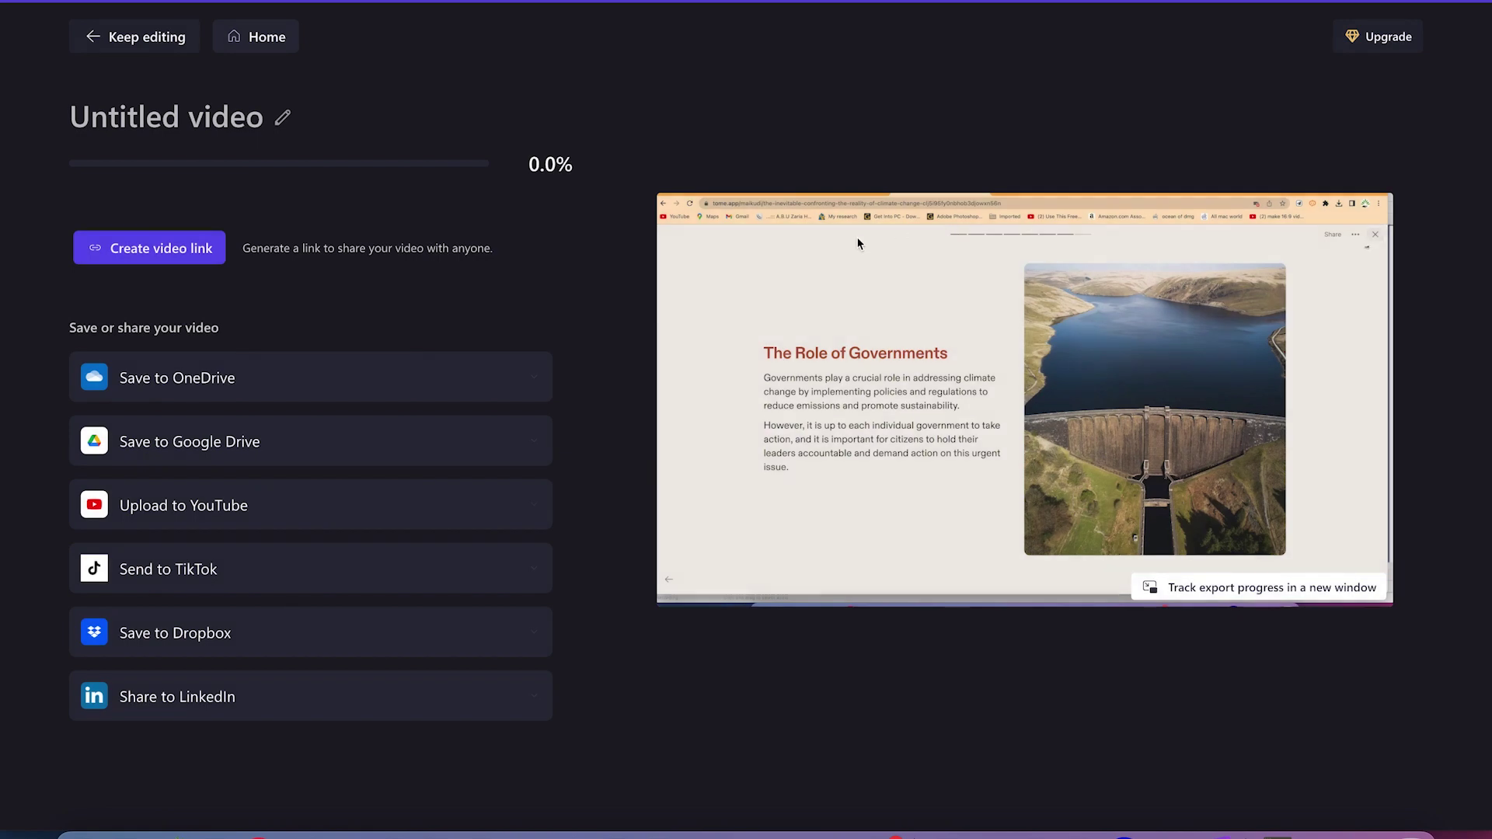
click(281, 117)
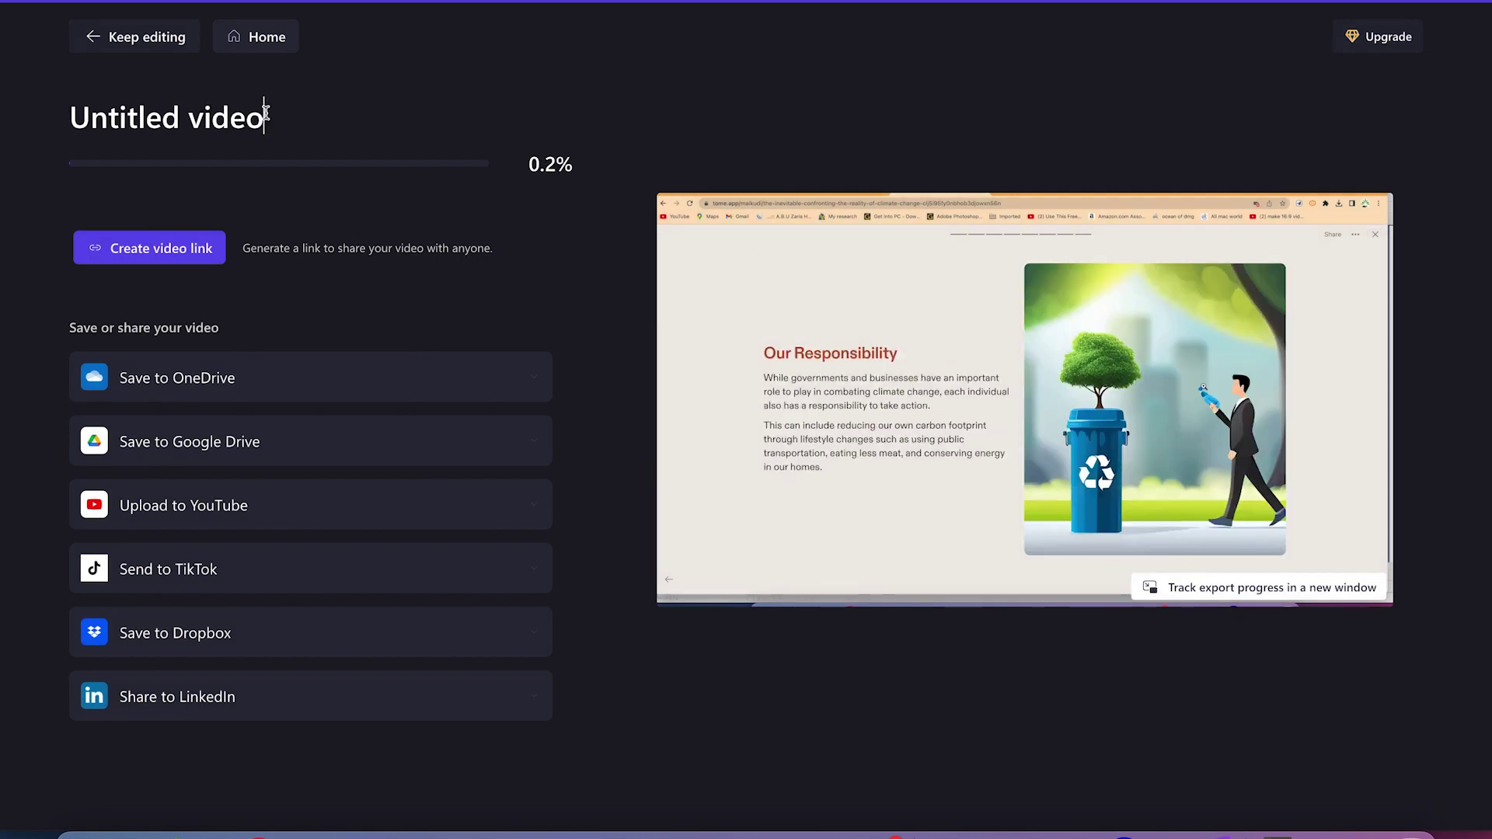
triple_click(266, 113)
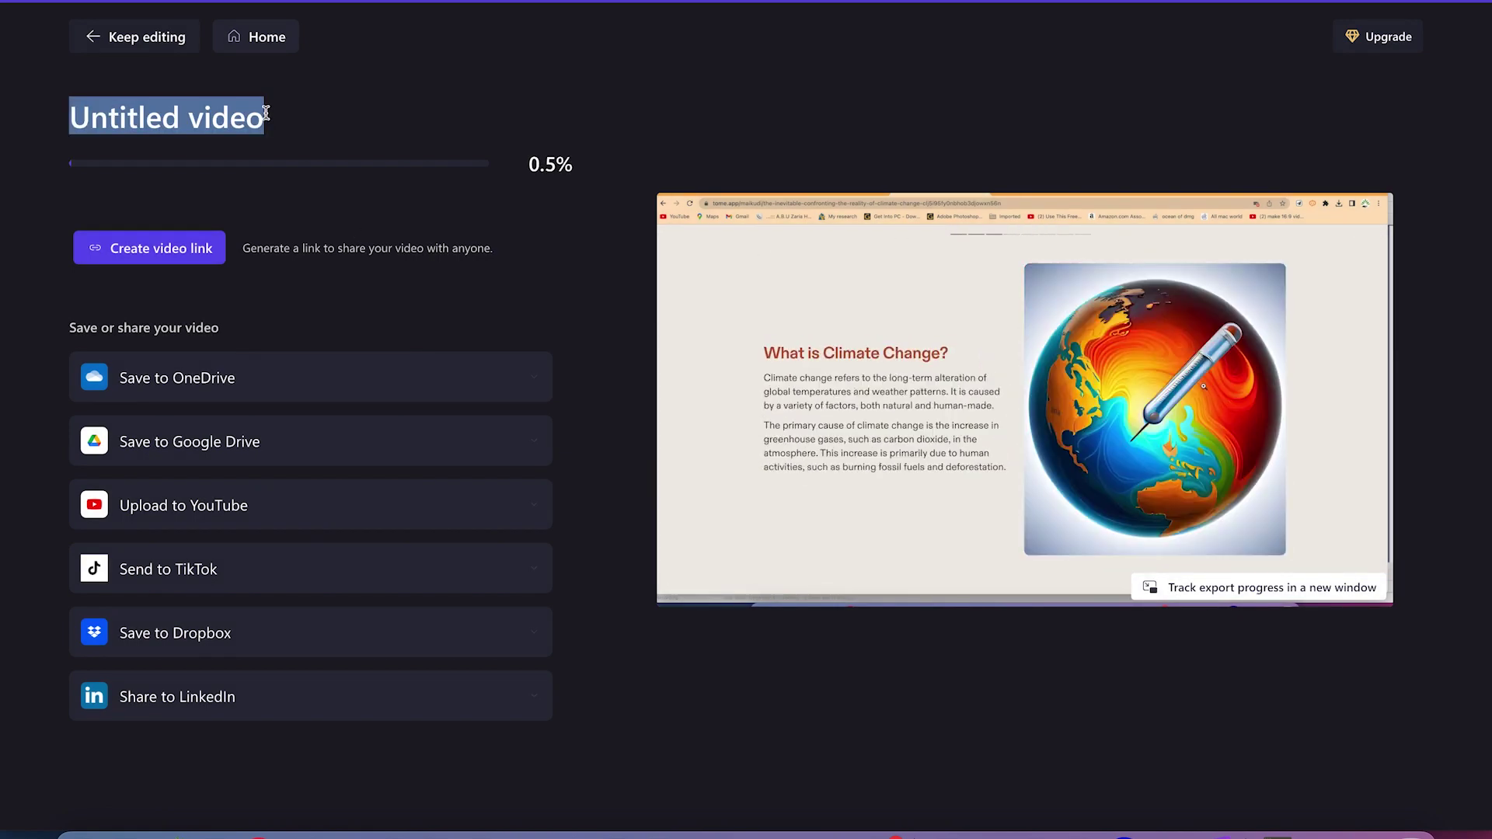
text(speed of a vide)
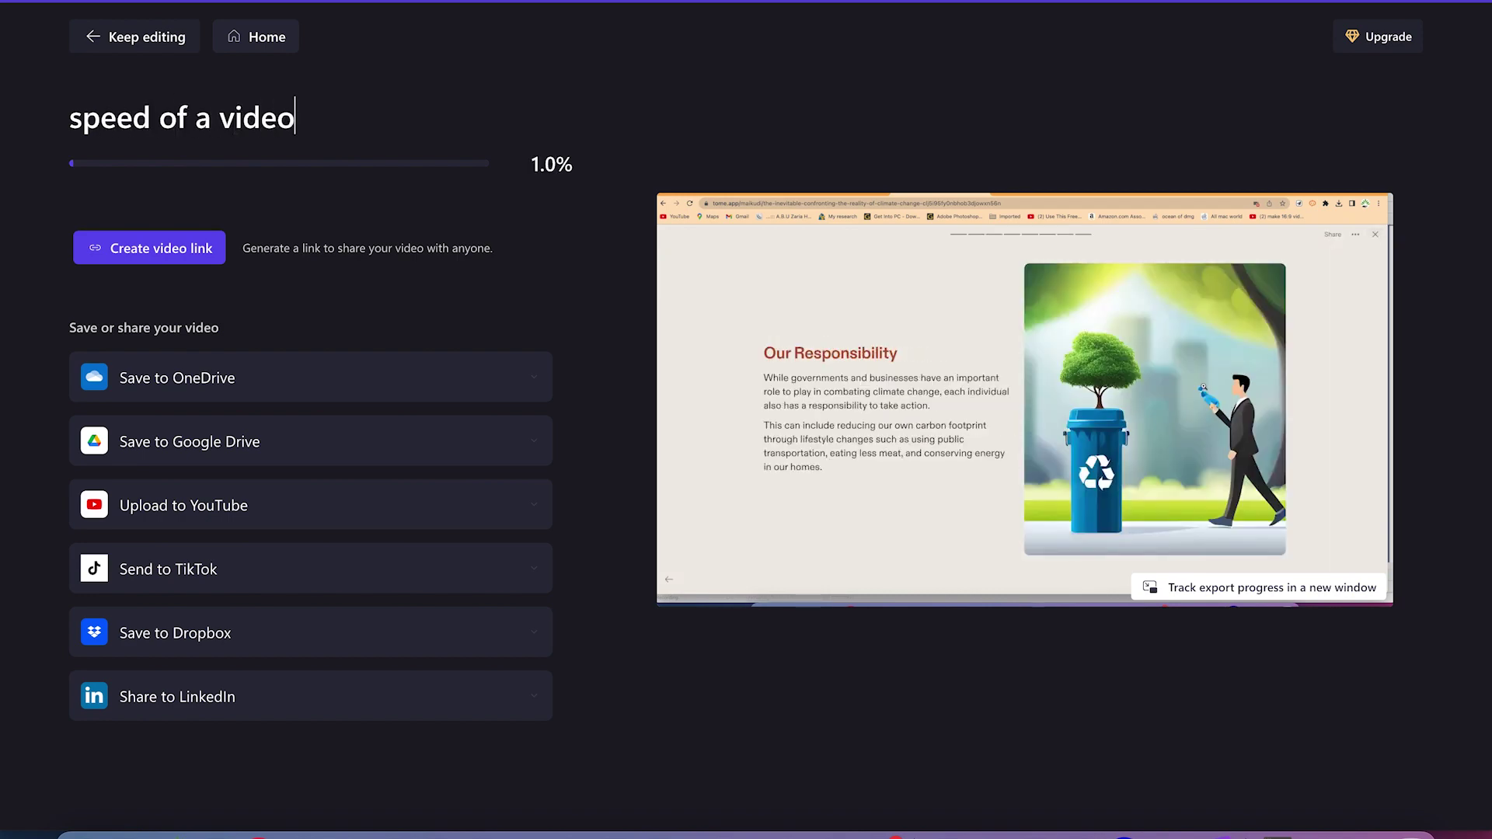
text(o)
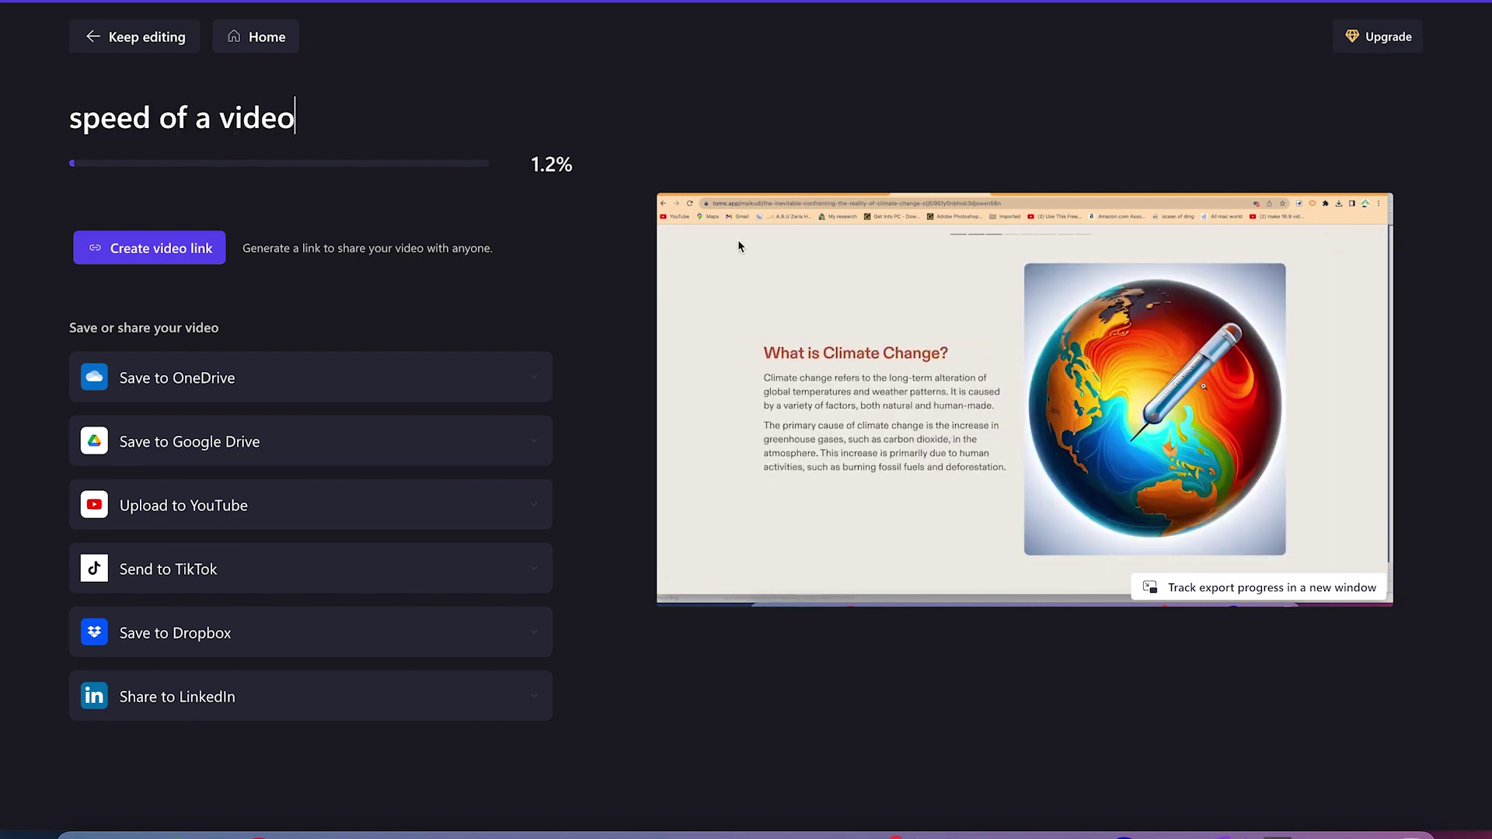